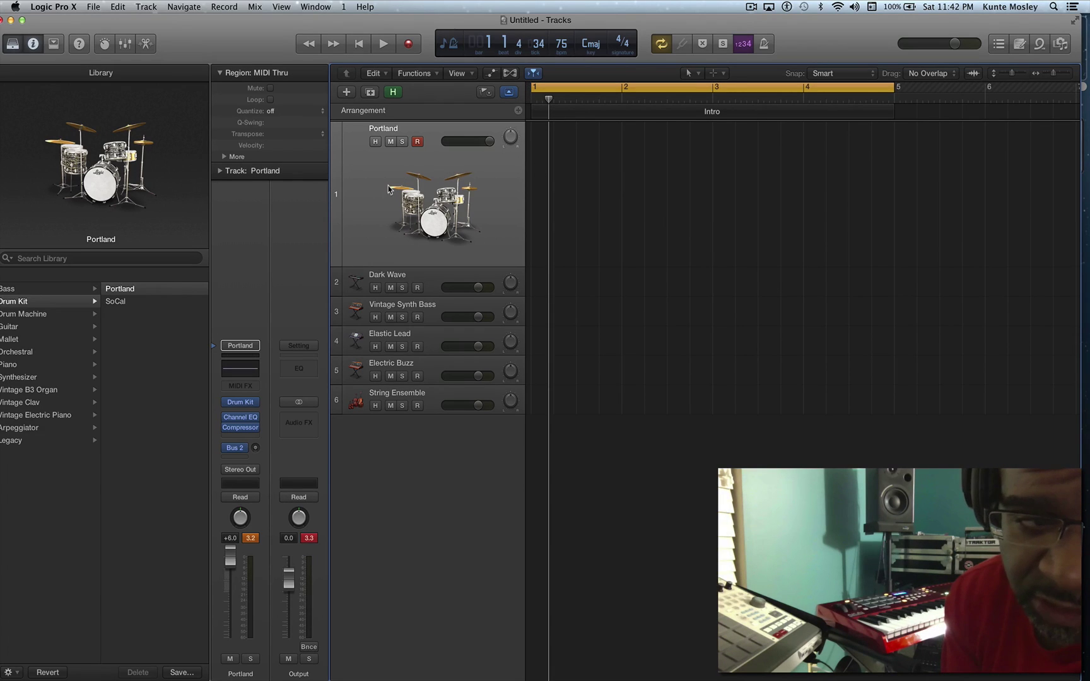
Step: Show the Smart Controls and load the Grimy 909 drum machine patch onto the first track
key("b")
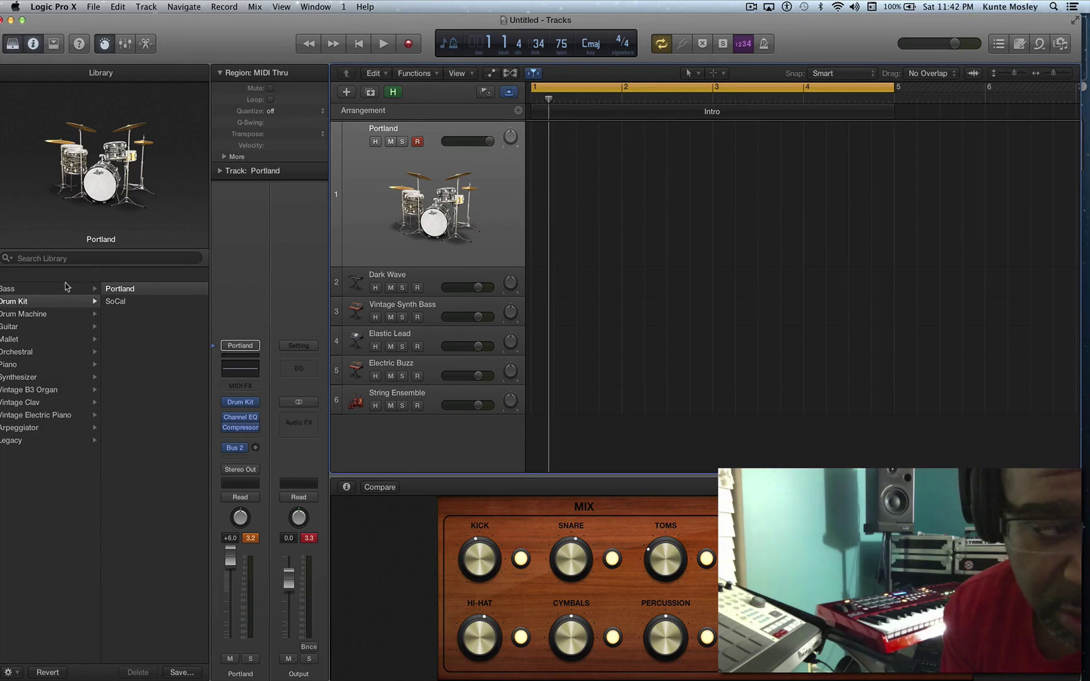
left_click(36, 314)
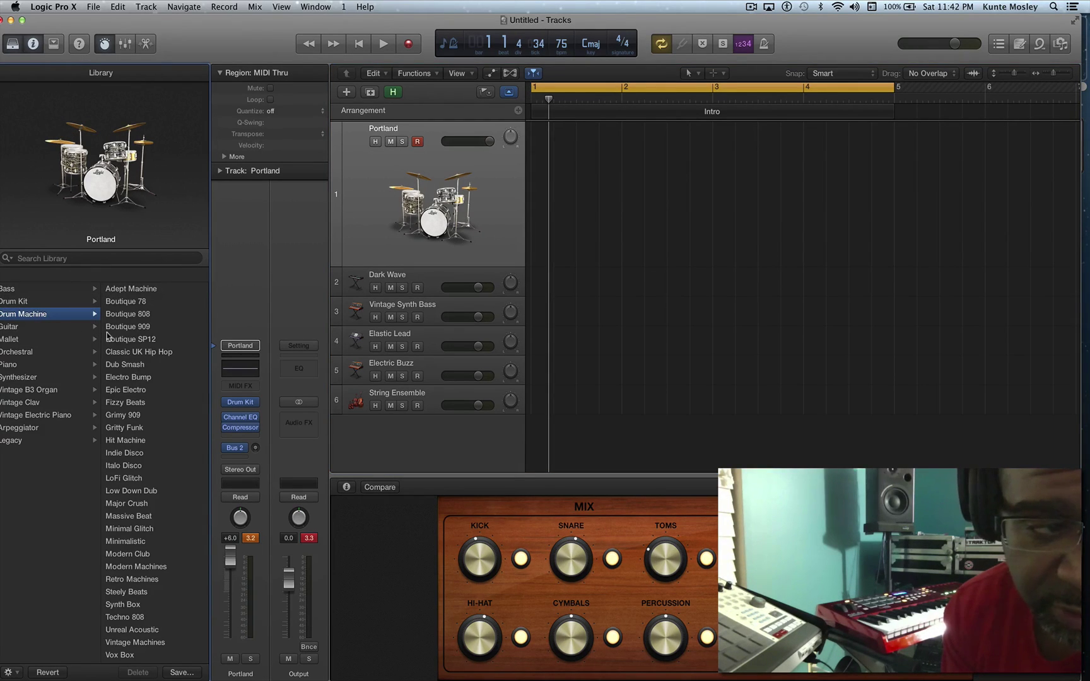
left_click(131, 418)
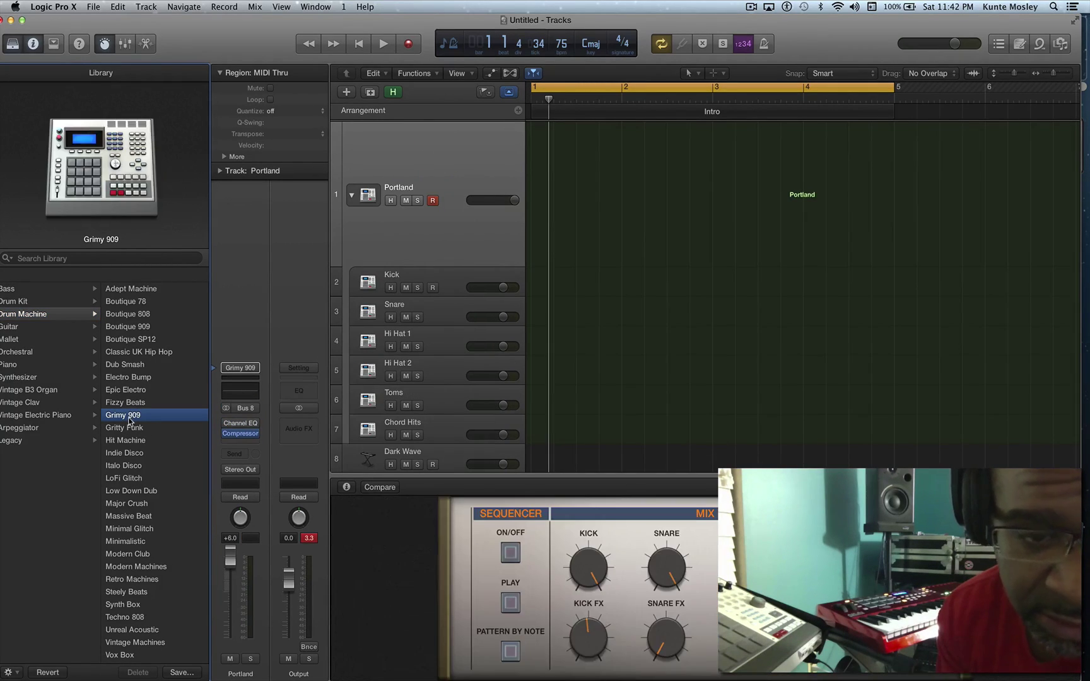
mouse_move(71, 158)
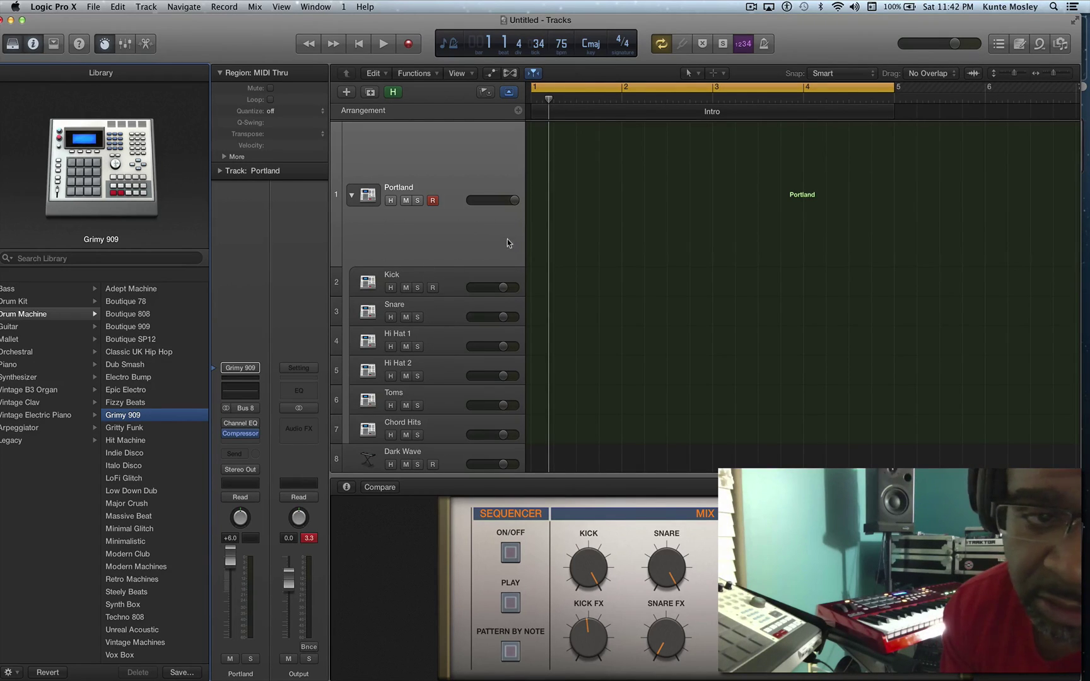
Step: Make the first track slightly taller and collapse its drum machine track stack
mouse_move(446, 265)
left_mouse_down()
mouse_move(438, 346)
mouse_move(438, 260)
mouse_move(439, 294)
mouse_move(439, 282)
left_mouse_up()
left_click(352, 202)
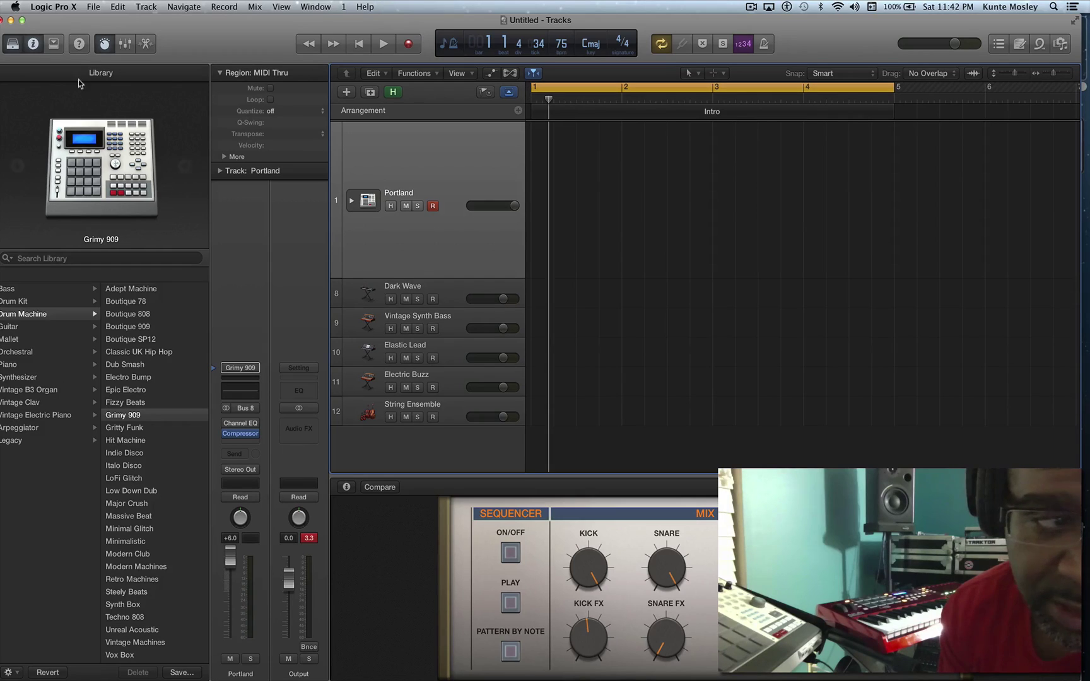
mouse_move(76, 147)
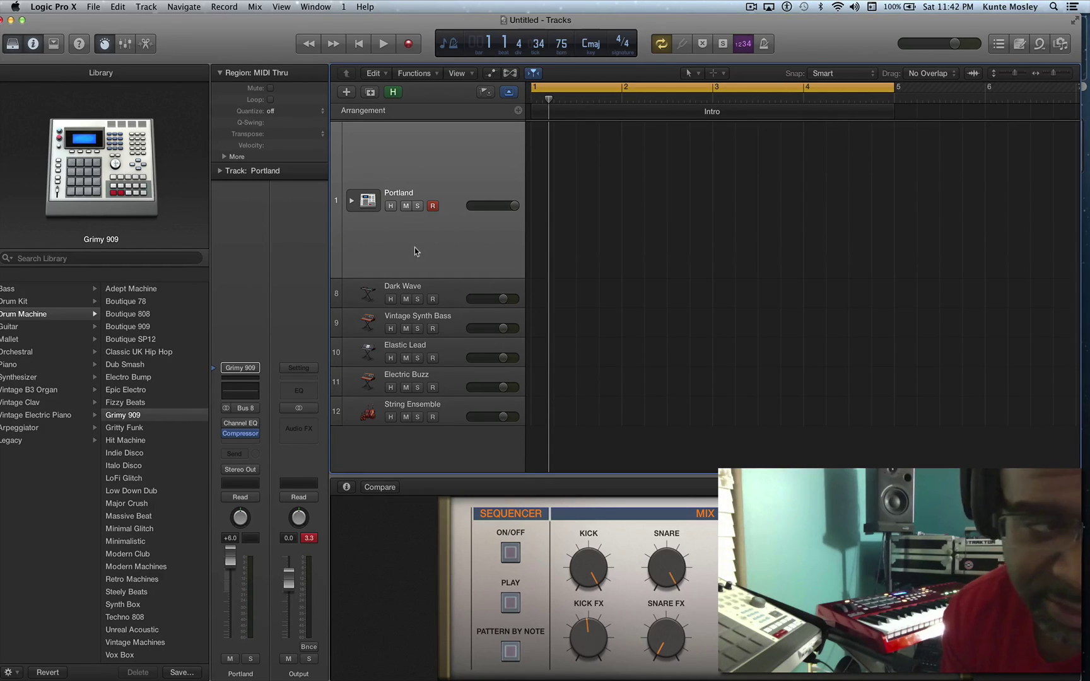
mouse_move(77, 113)
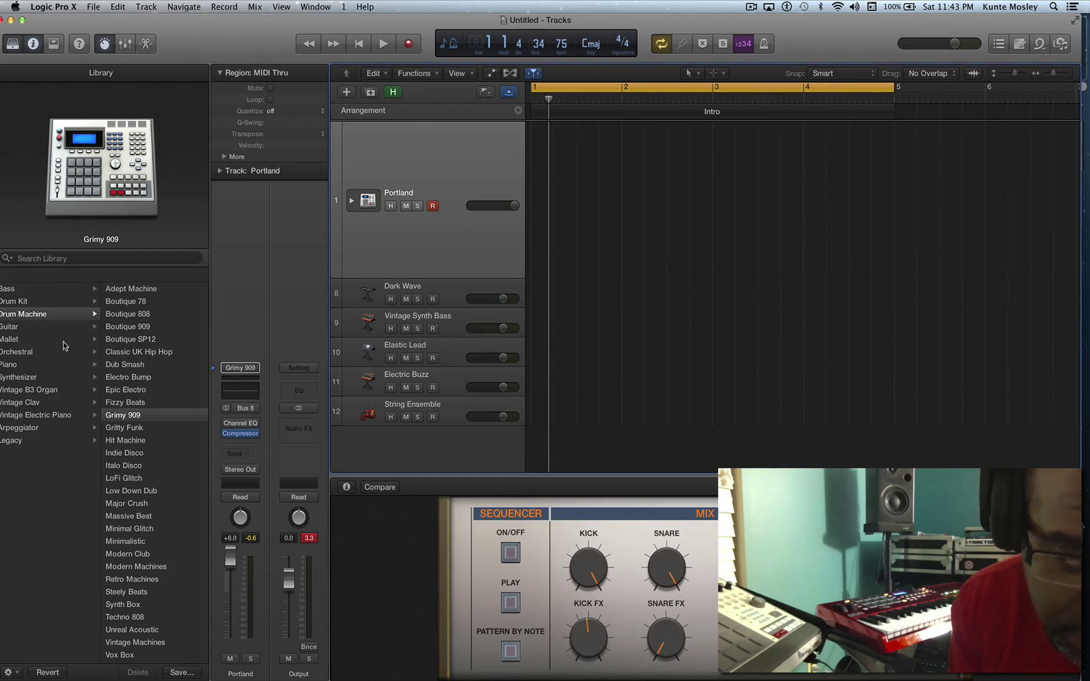
Step: Load the Portland drum kit onto the first track and select that track
left_click(26, 304)
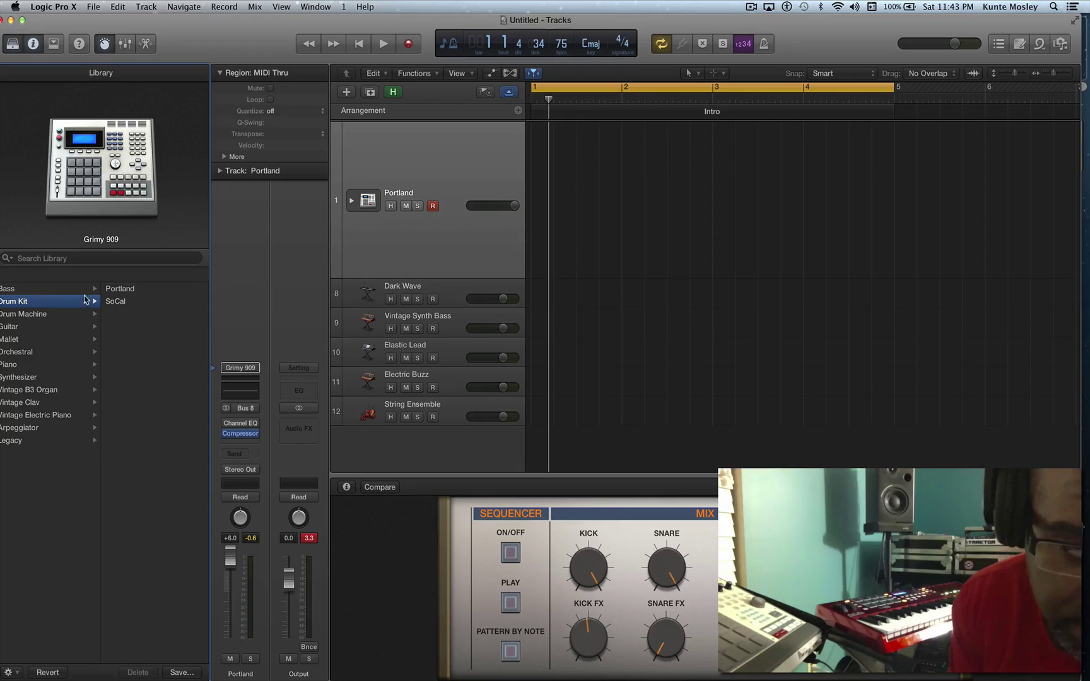
left_click(120, 293)
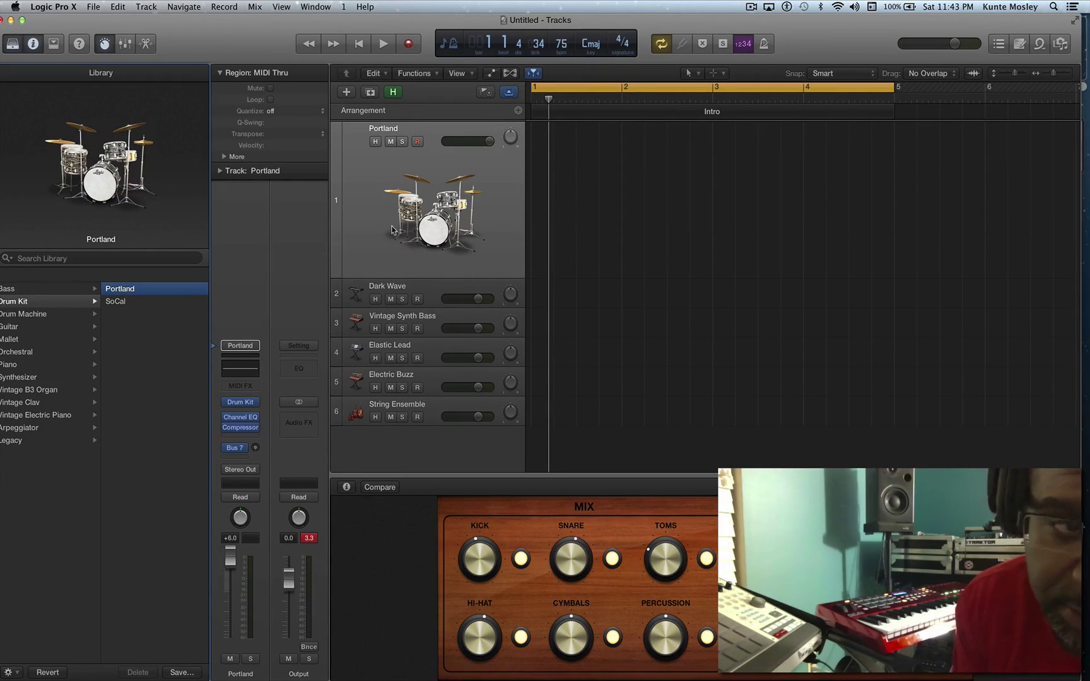
left_click(369, 231)
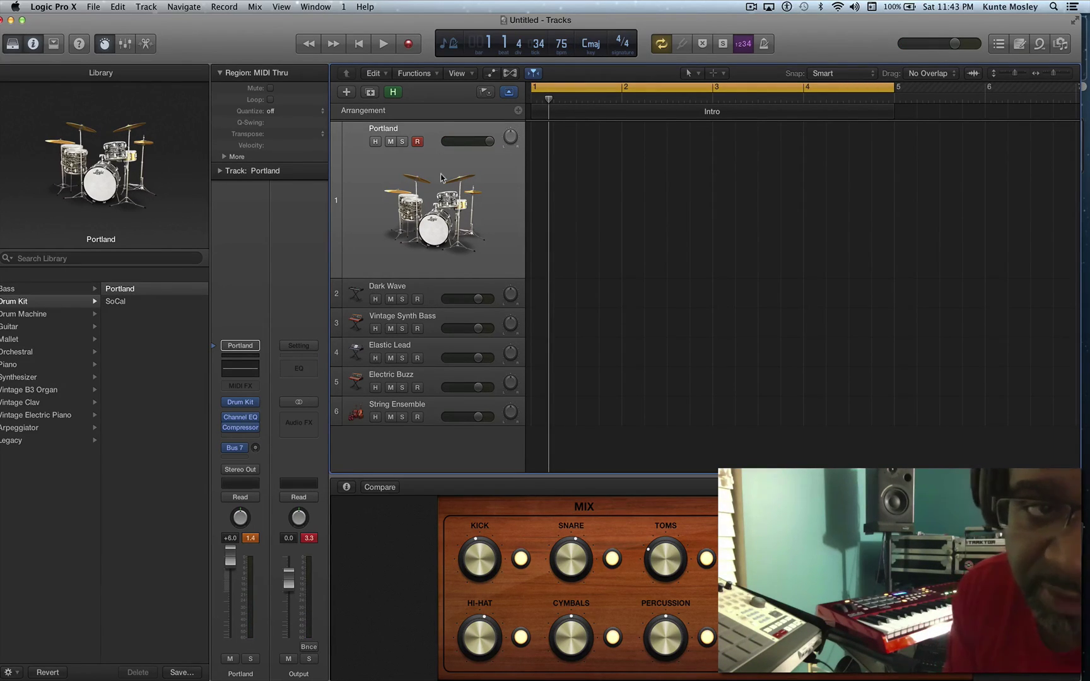
Step: Record a trial drum take on the Portland track, stop it, and undo the recording
left_click(408, 44)
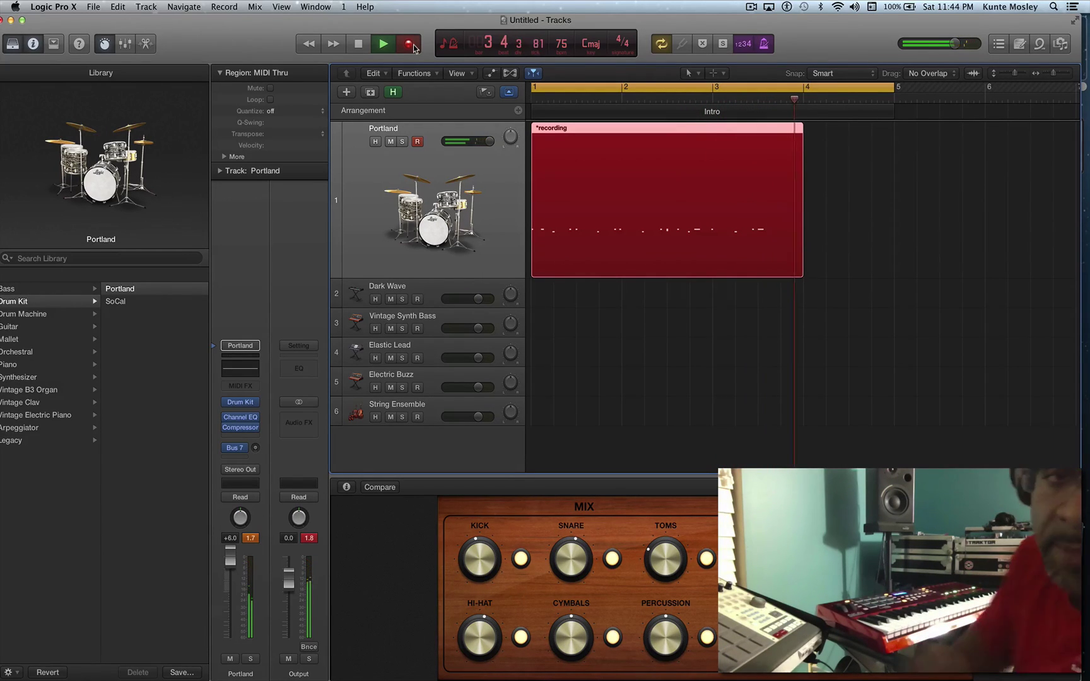
key("space")
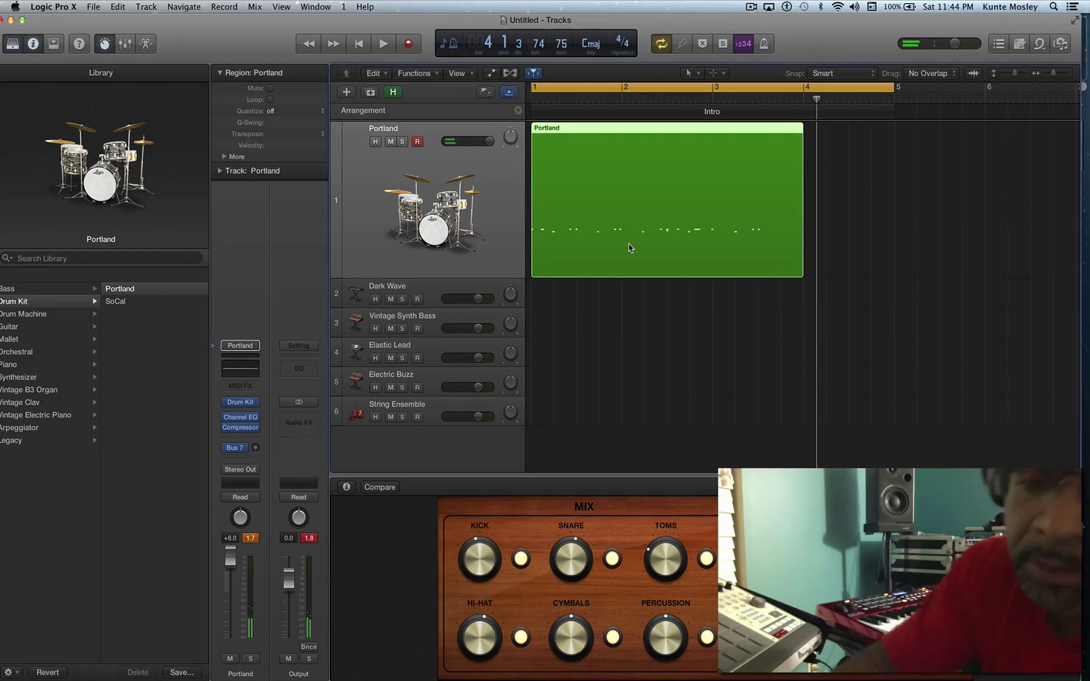
key("super+z")
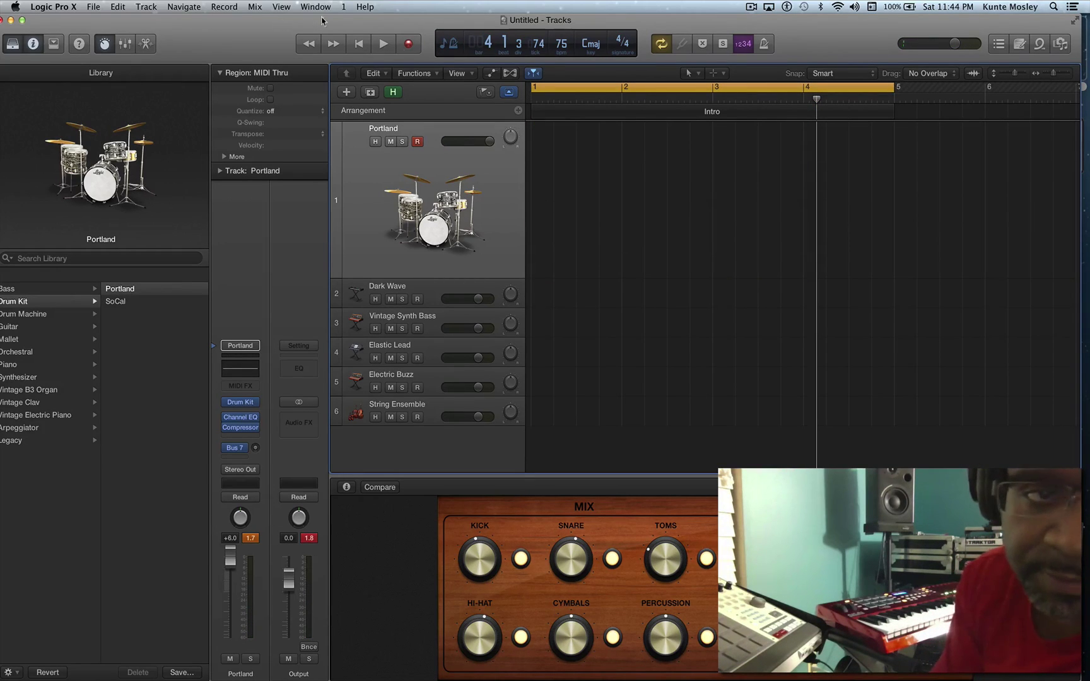
Step: Record another drum take across the four-bar Intro cycle, stop it, and delete the recorded region
left_click(415, 50)
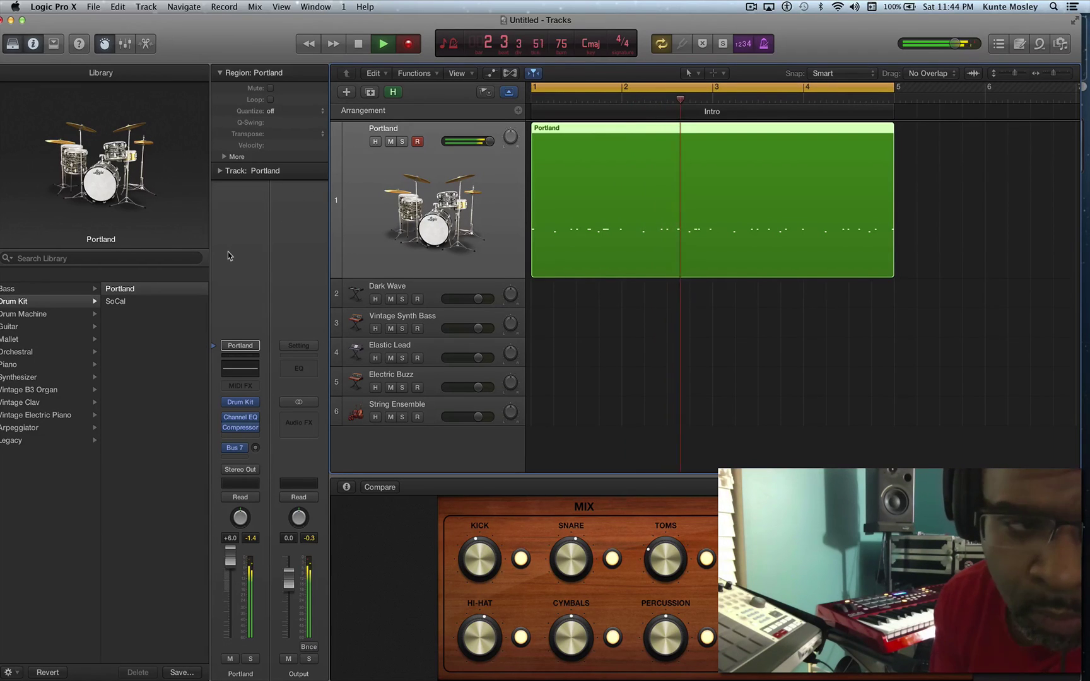
key("space")
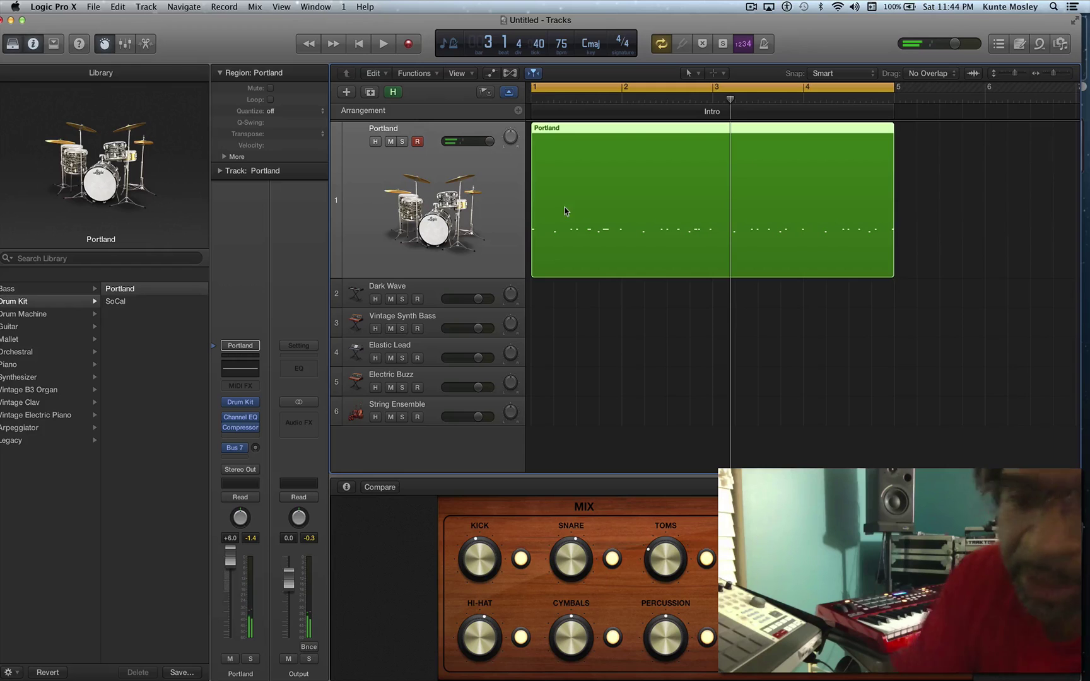
key("Delete")
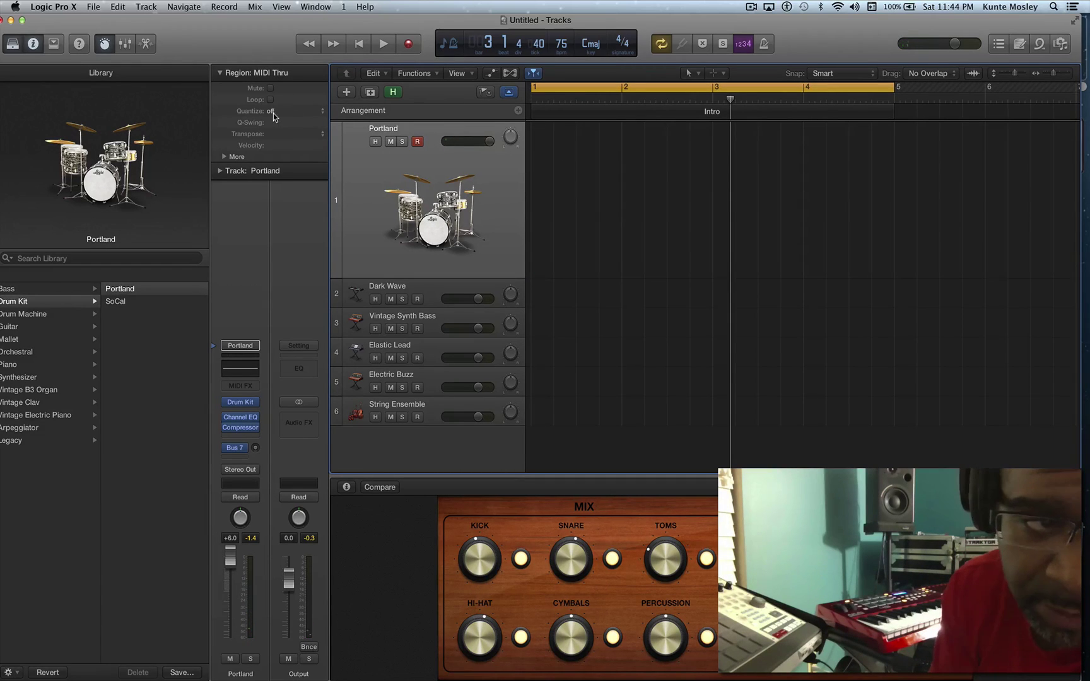
Step: Set the default region quantize to 1/16 Note, then record a short drum take and undo it
left_click(323, 115)
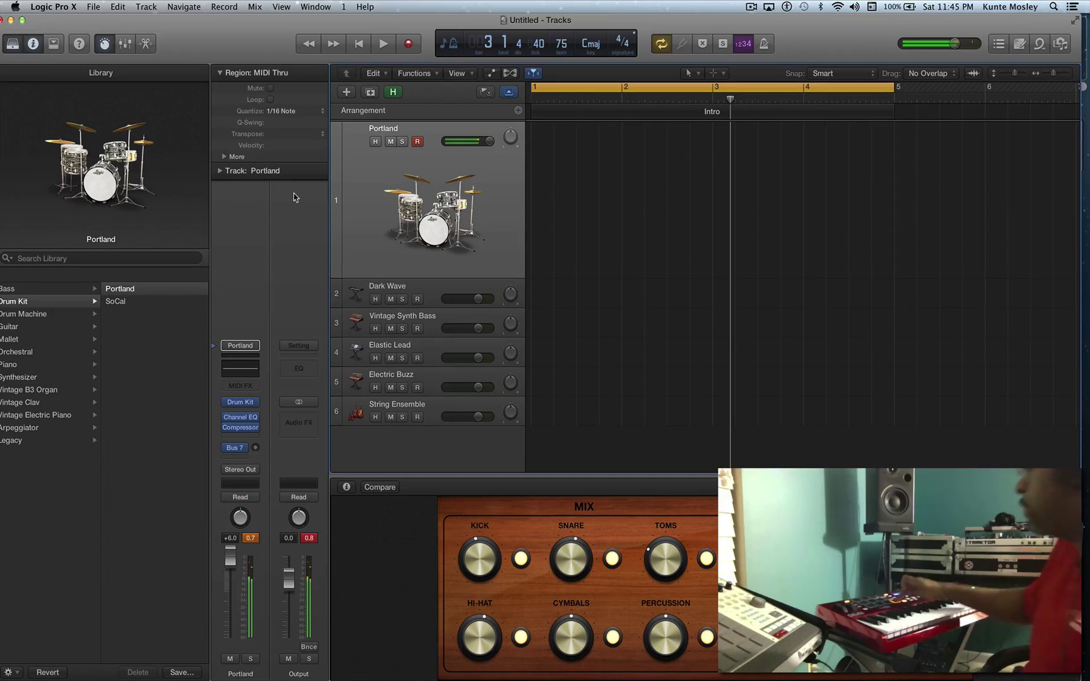
left_click(410, 44)
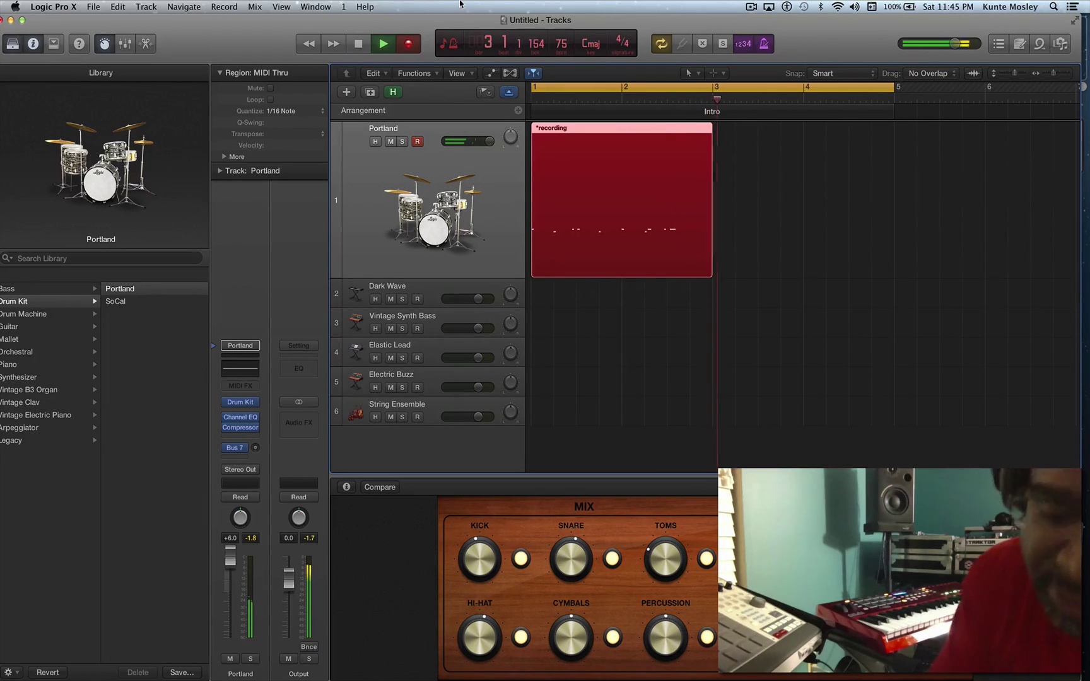
key("space")
key("super+z")
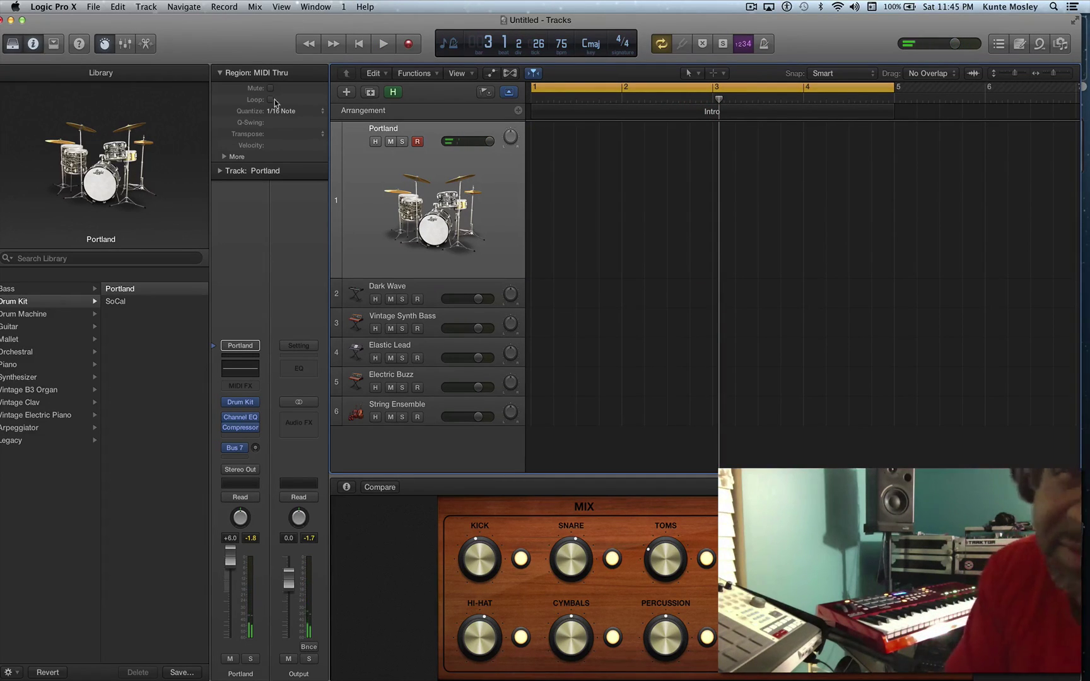
Step: Record a quantized four-bar drum pattern on the Portland track over the Intro section
left_click(409, 45)
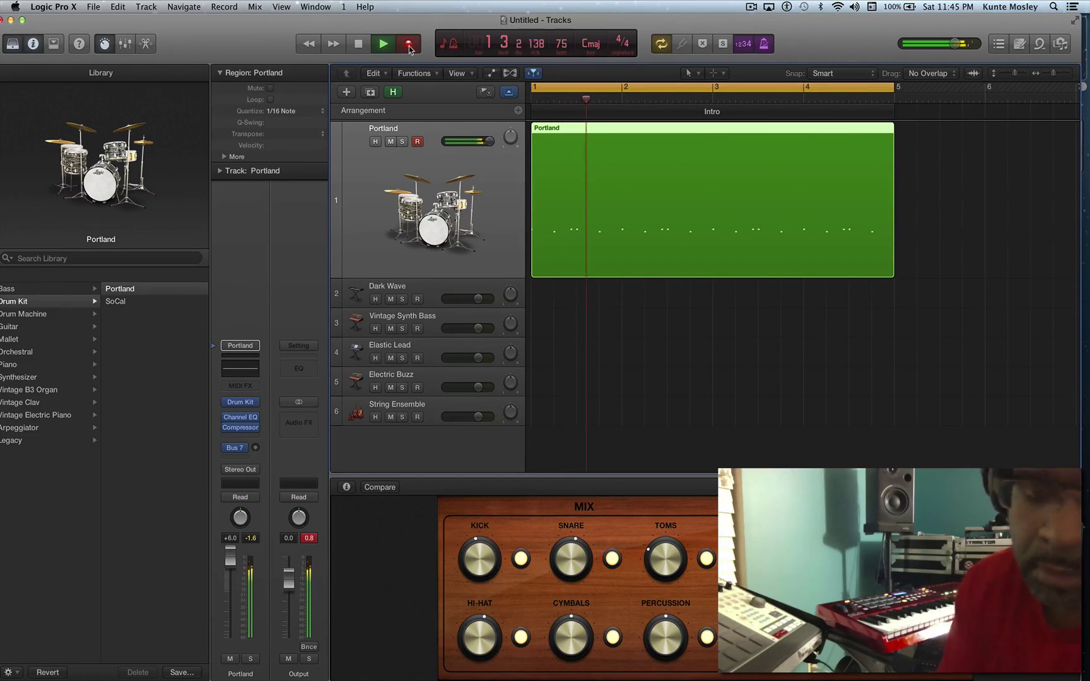
key("XF86AudioRaiseVolume")
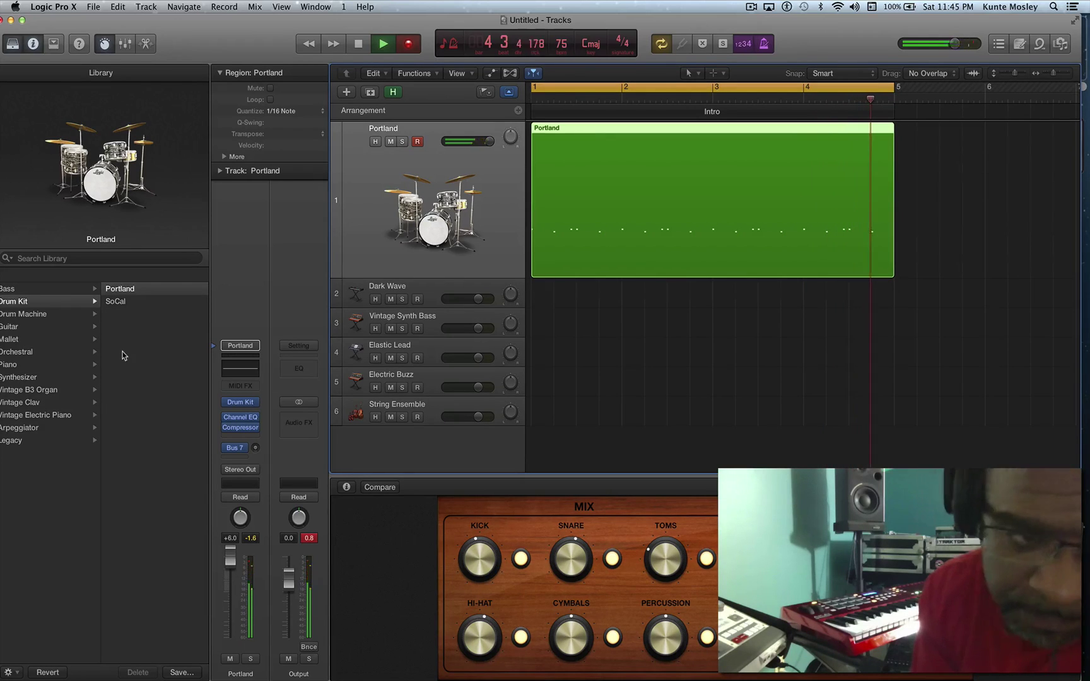
key("space")
Step: Rehearse on the String Ensemble track against the drum loop and record a four-bar string part there
left_click(364, 322)
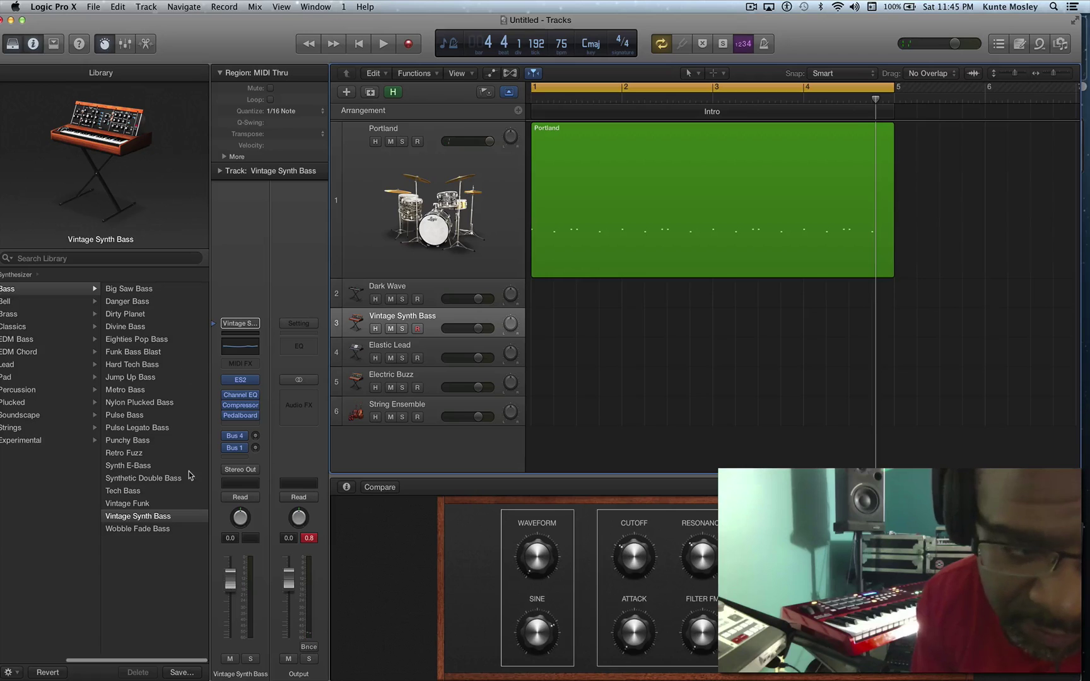
left_click(361, 416)
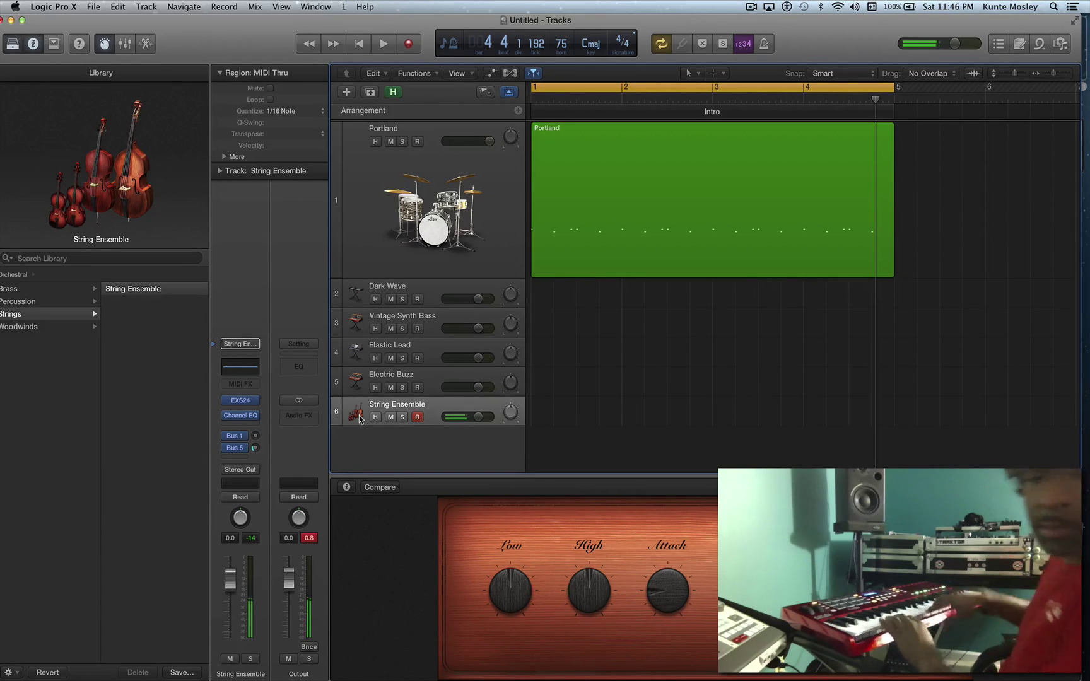
key("space")
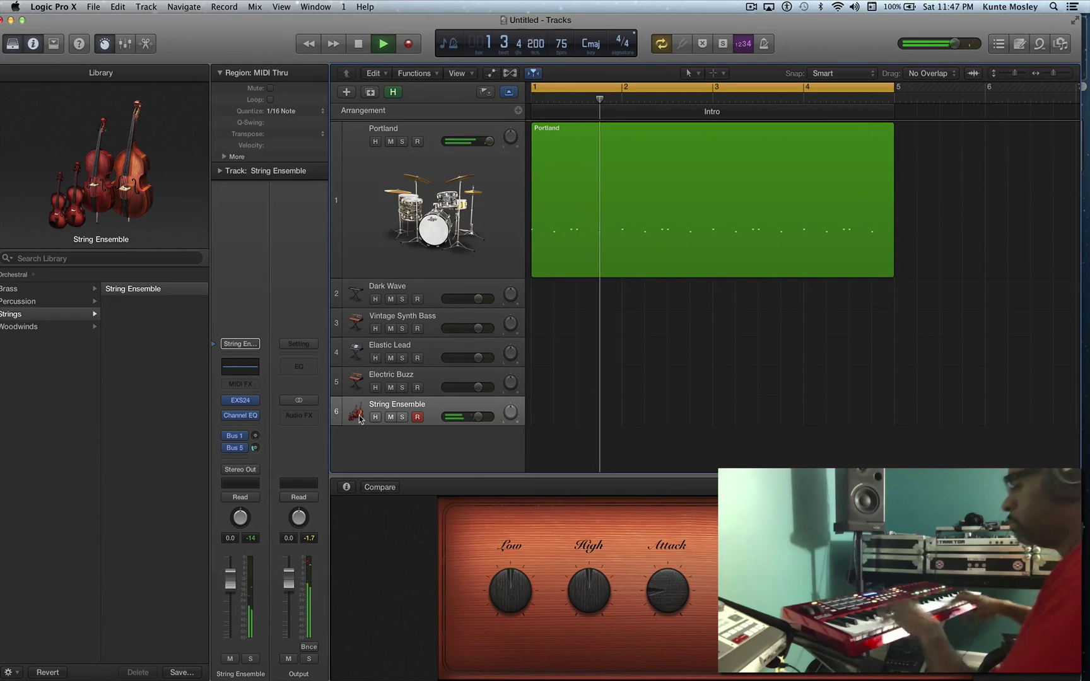
key("space")
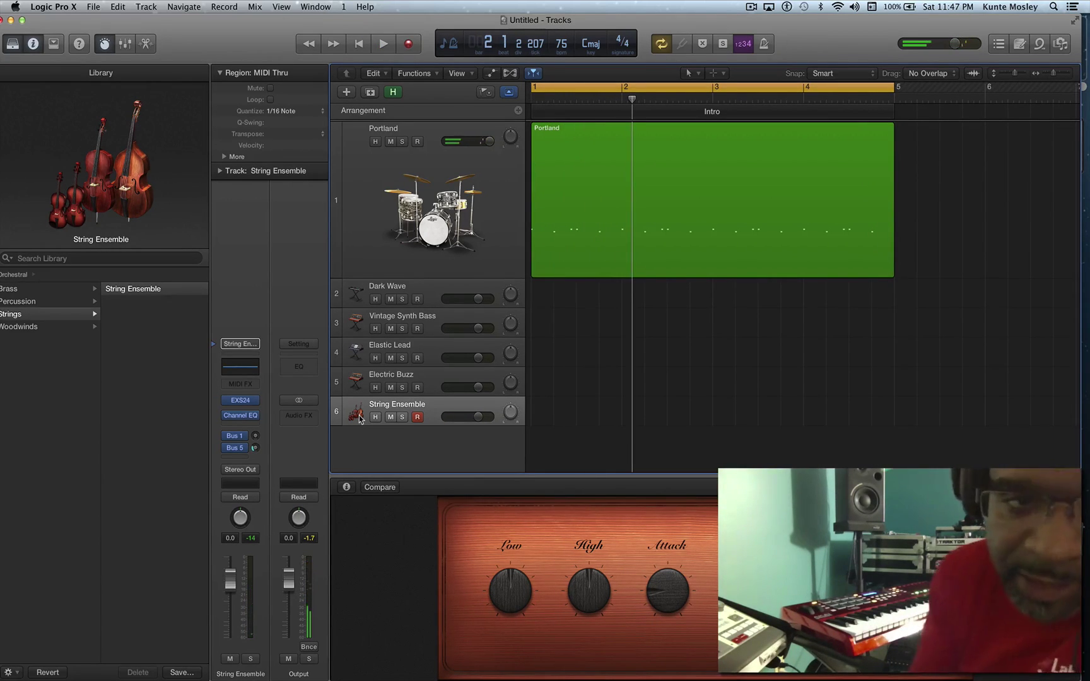
left_click(416, 46)
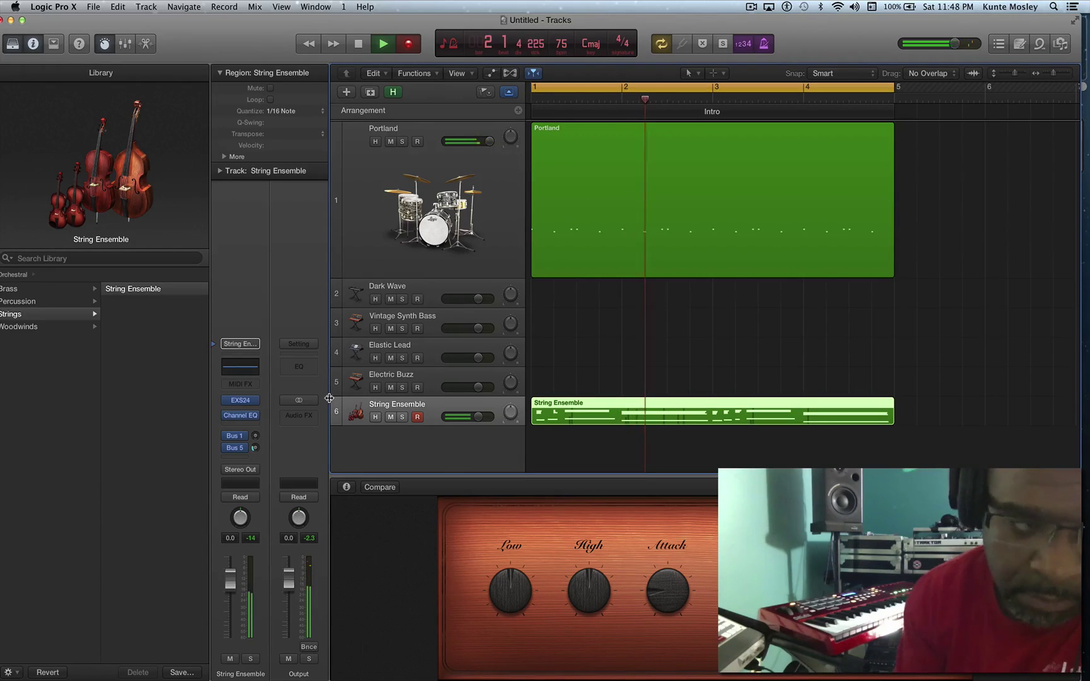
mouse_move(242, 417)
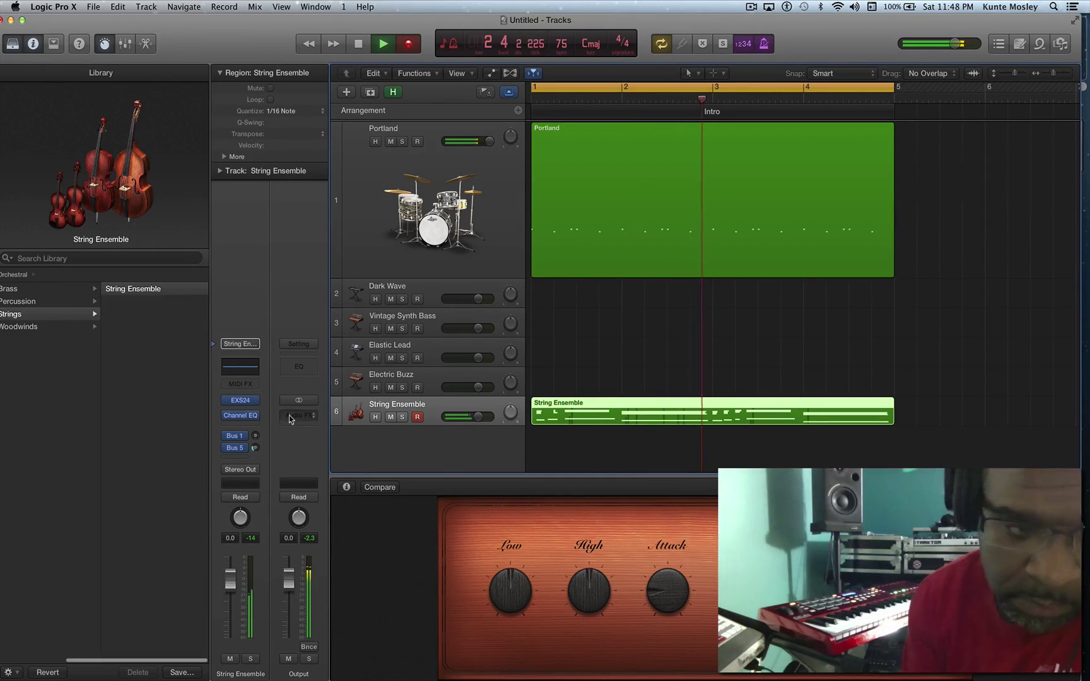
Step: Switch to the Vintage Synth Bass track, end the recording, and play back the loop to try out a bass part
left_click(358, 327)
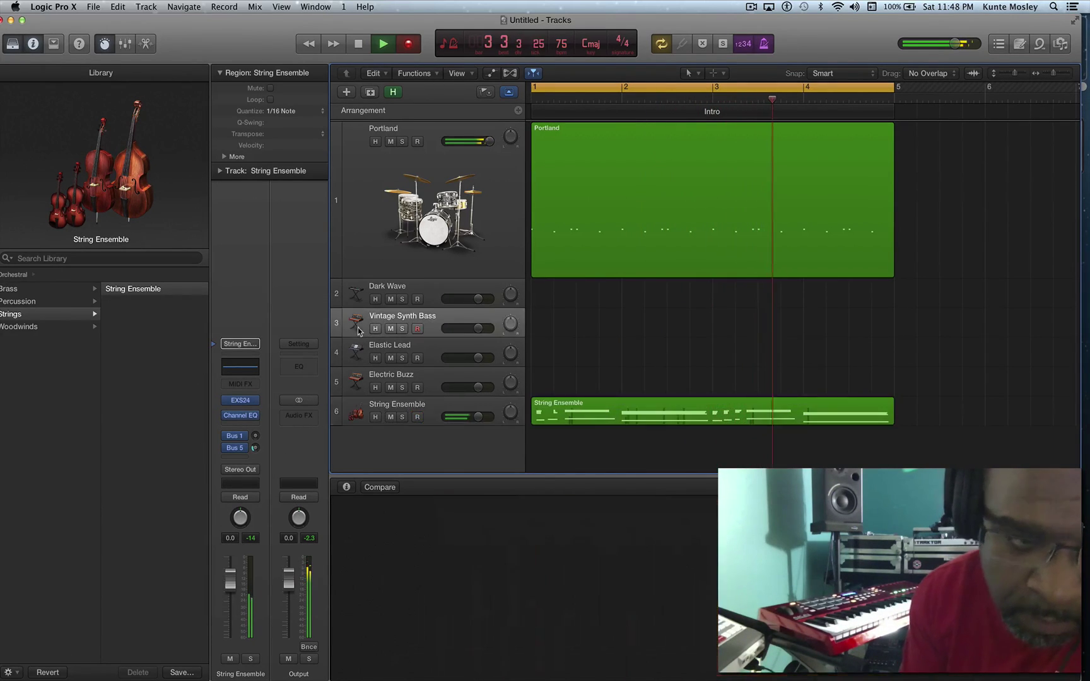
left_click(410, 43)
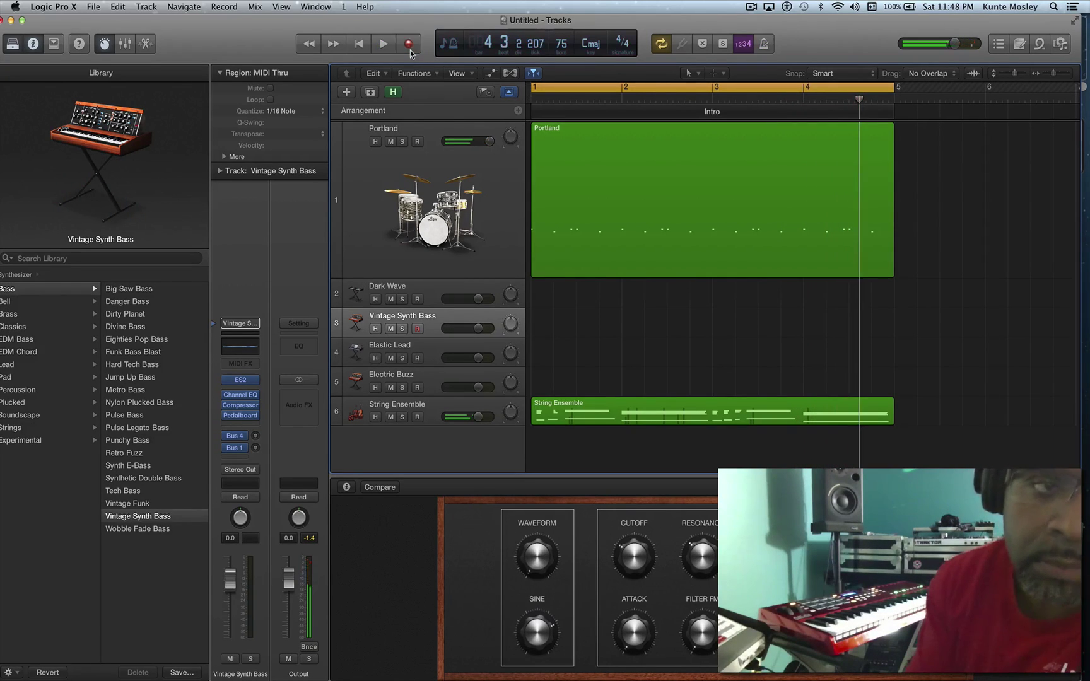
key("space")
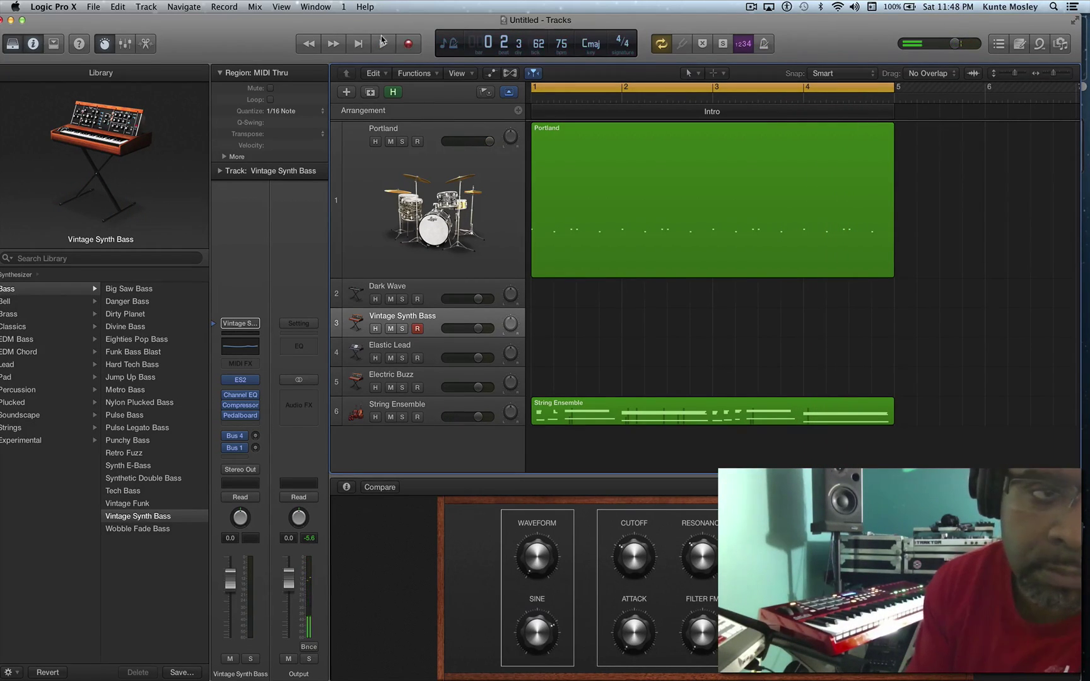
left_click(381, 40)
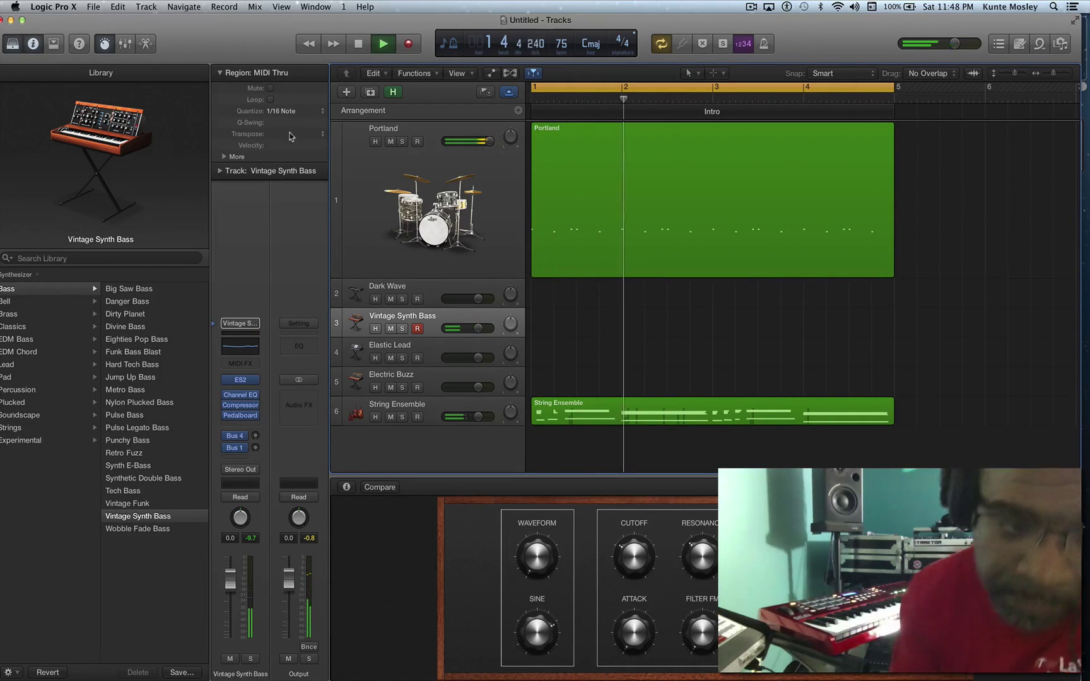
Step: Select the Elastic Lead track and audition lead patches from Classic Syncer down to Lyrical Synth against the playing loop
left_click(359, 352)
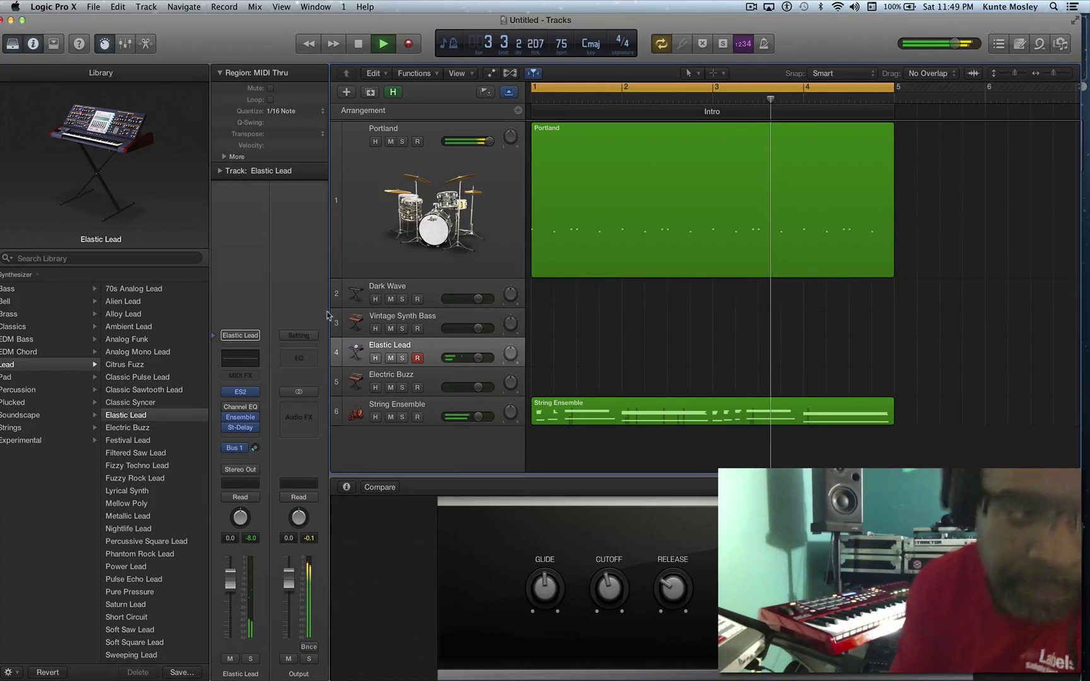
left_click(140, 405)
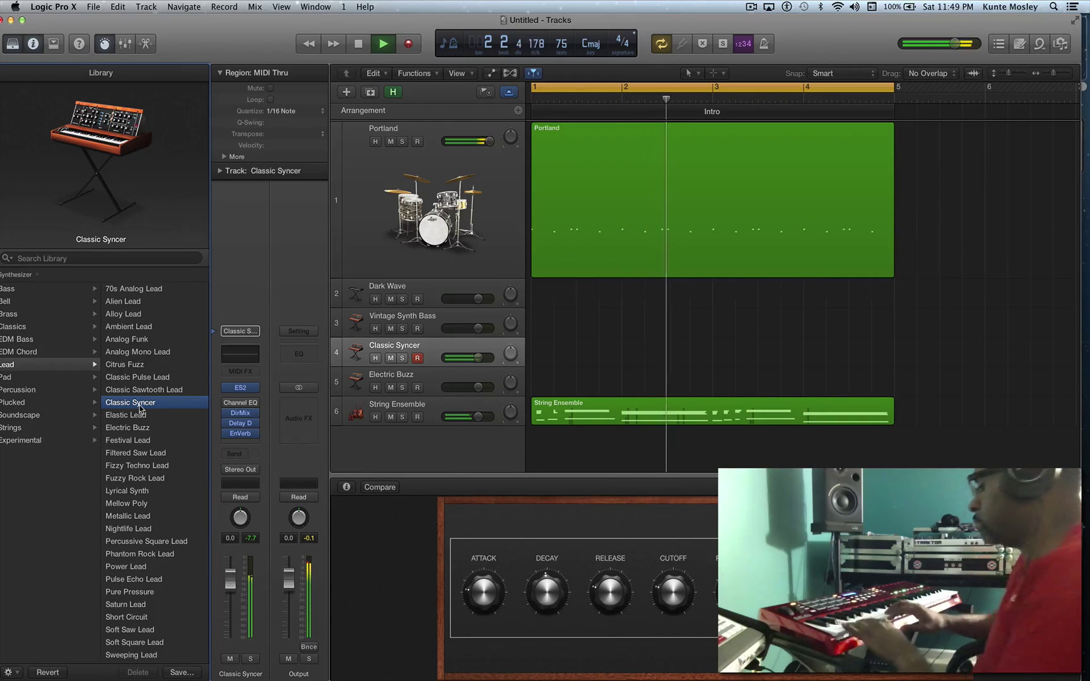
left_click(137, 419)
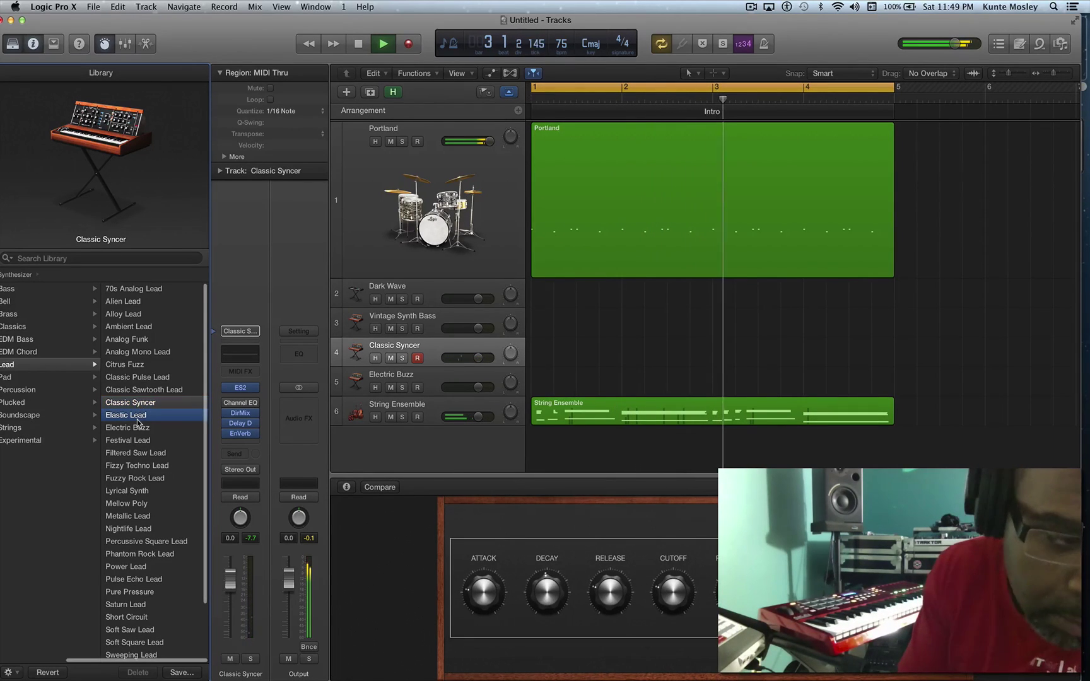
left_click(135, 441)
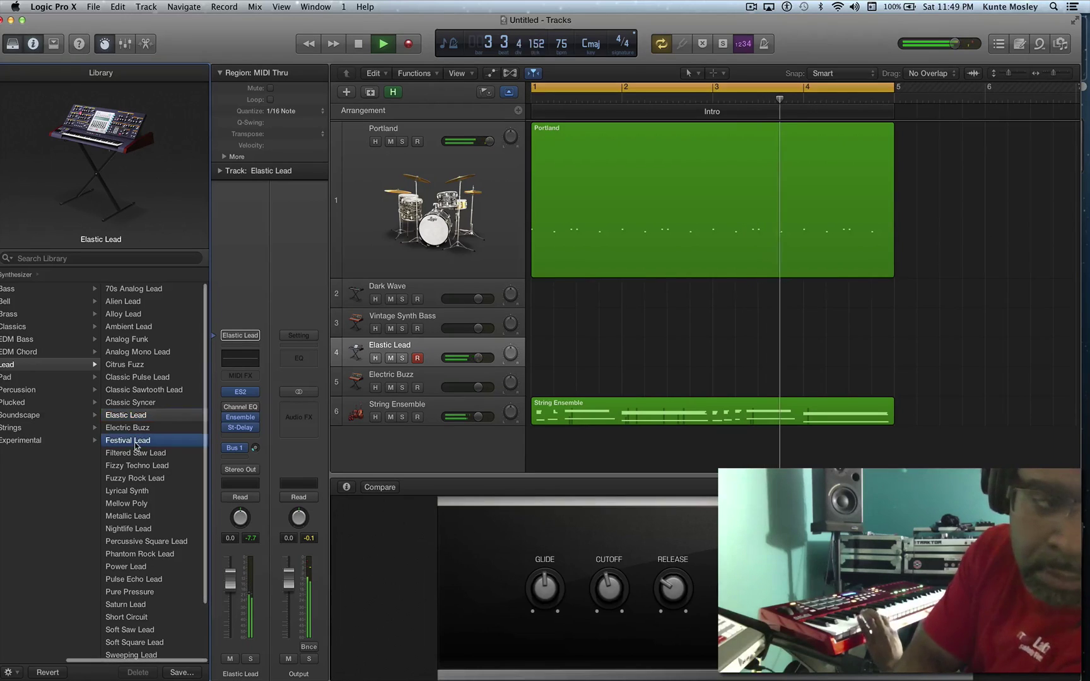
left_click(135, 453)
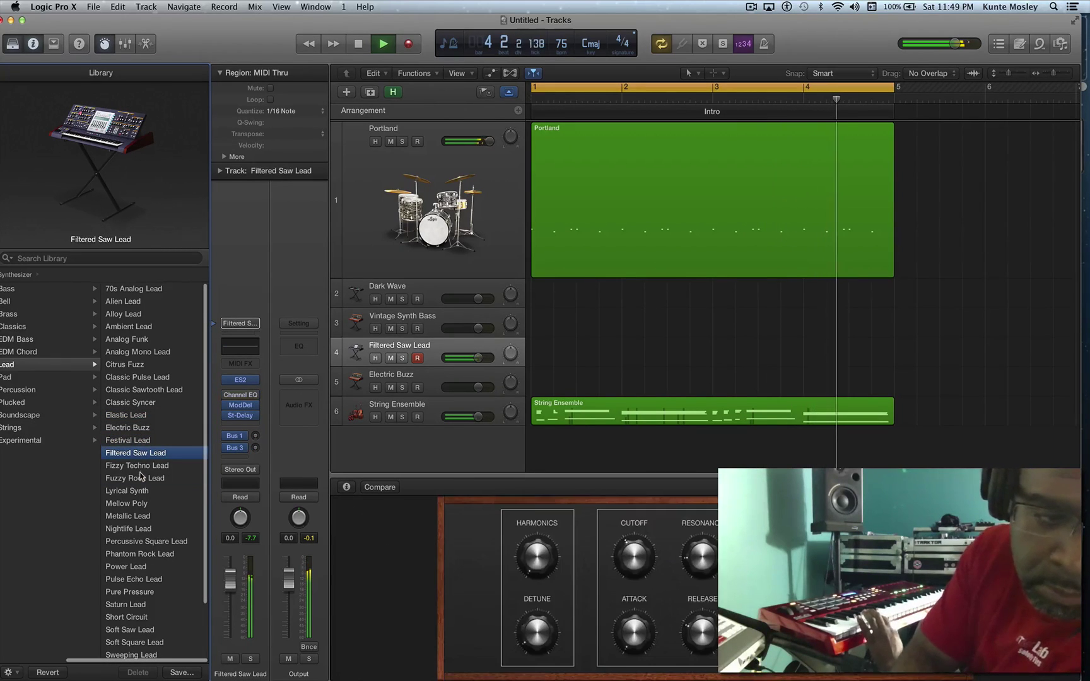
left_click(139, 478)
left_click(136, 491)
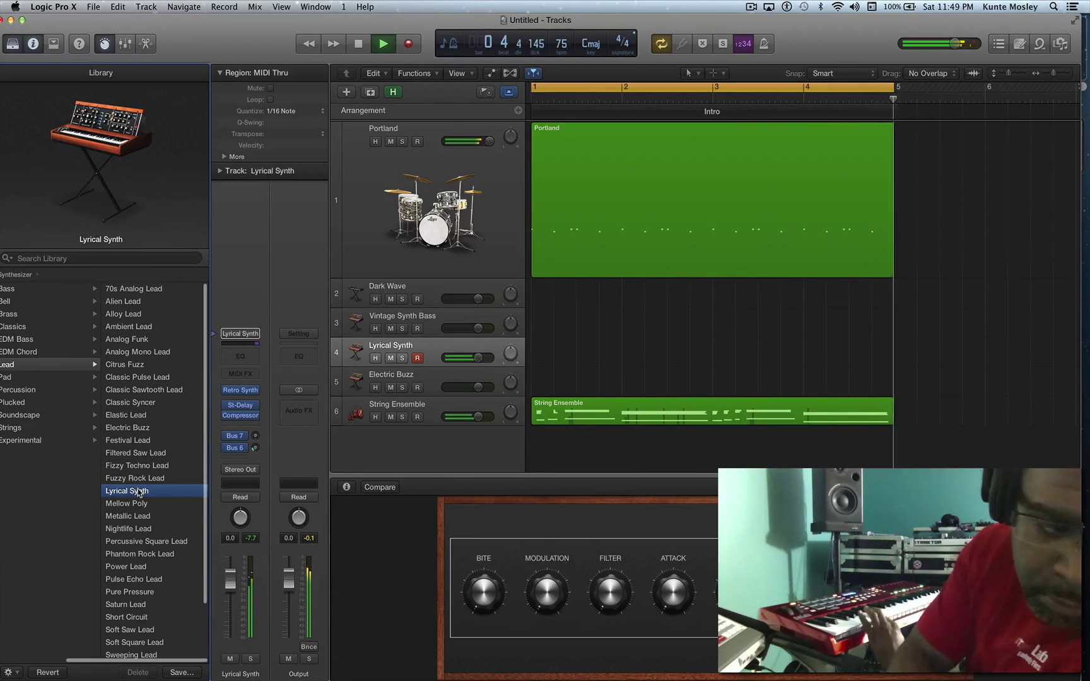
Step: Continue auditioning lead patches on track 4, including Mellow Poly, Percussive Square Lead, Power Lead, Pulse Echo Lead and Pure Pressure
left_click(141, 509)
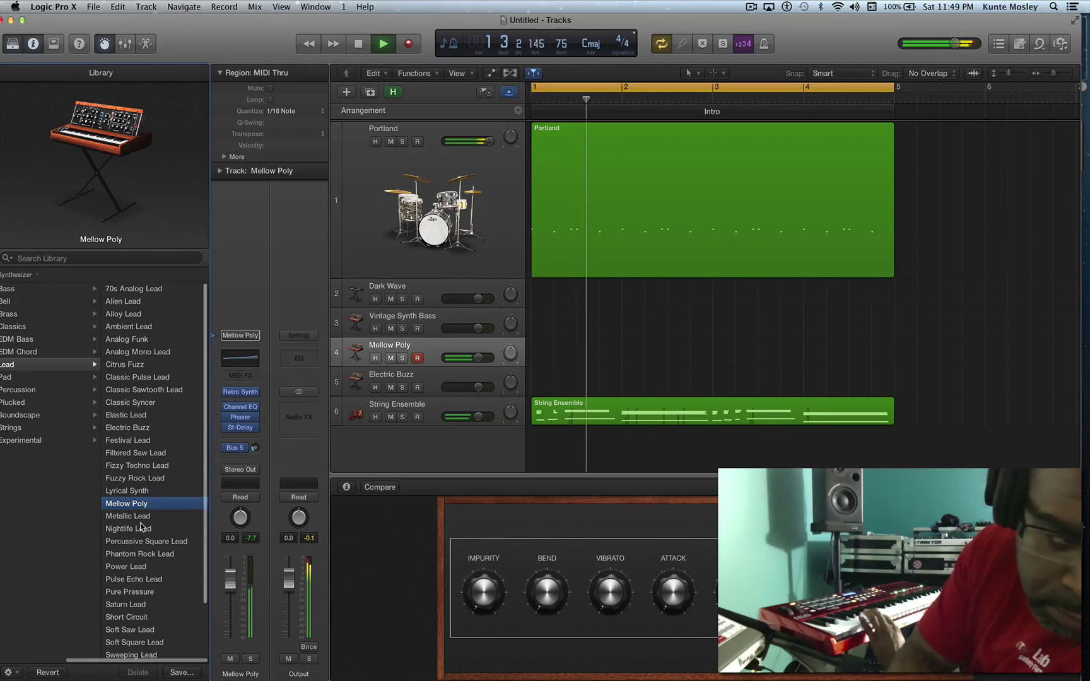
left_click(140, 525)
left_click(144, 541)
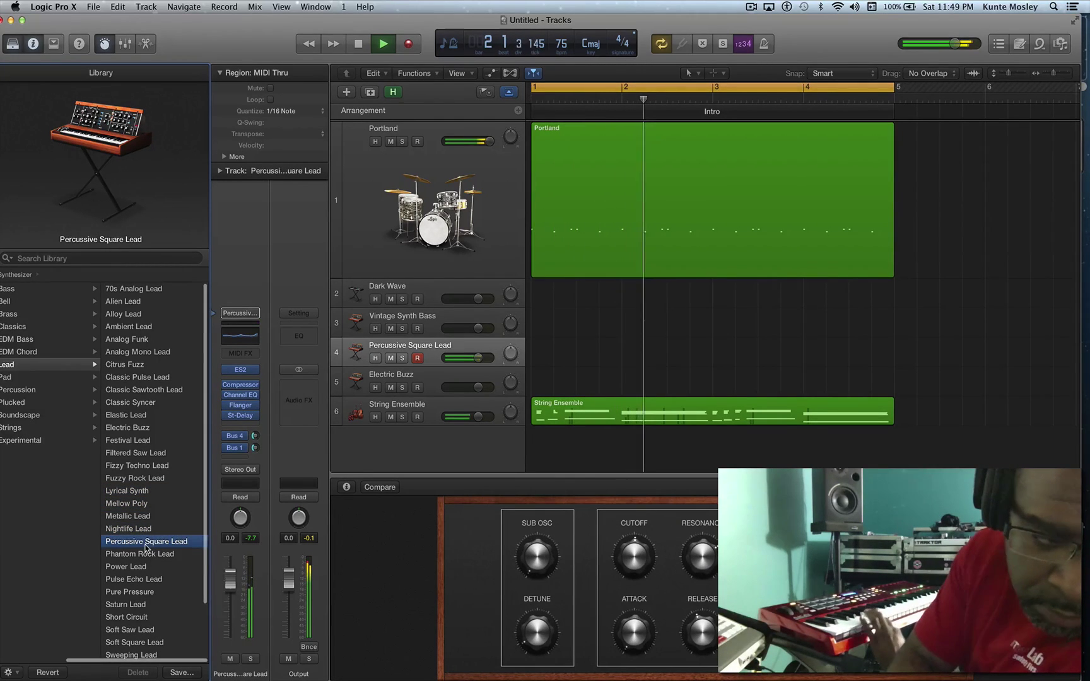
left_click(150, 566)
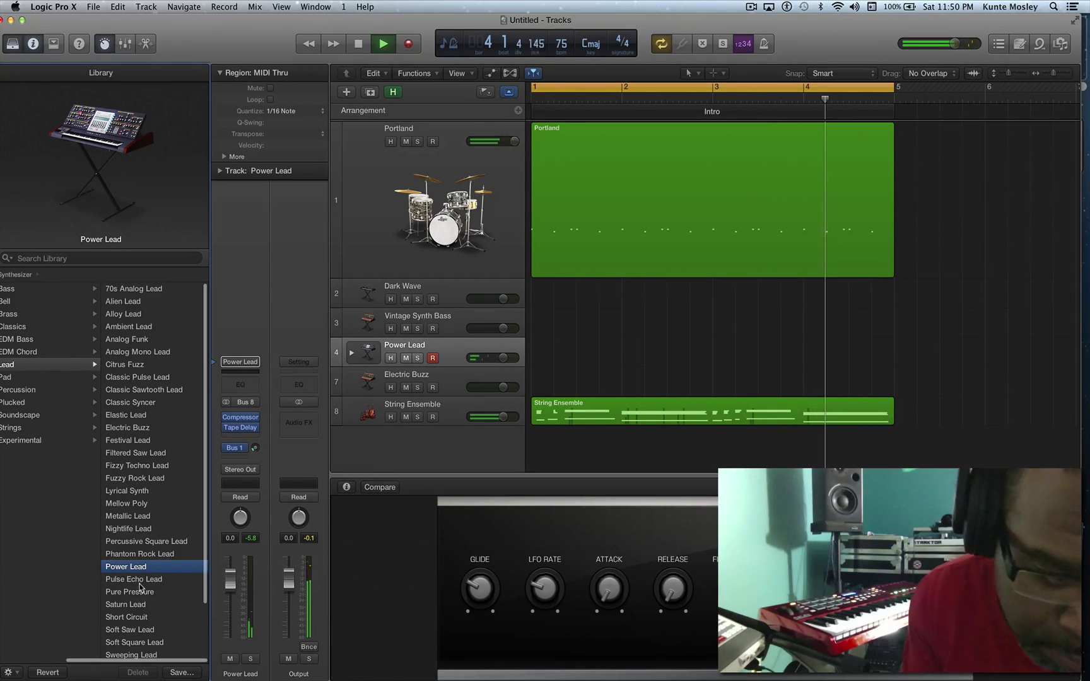
left_click(139, 582)
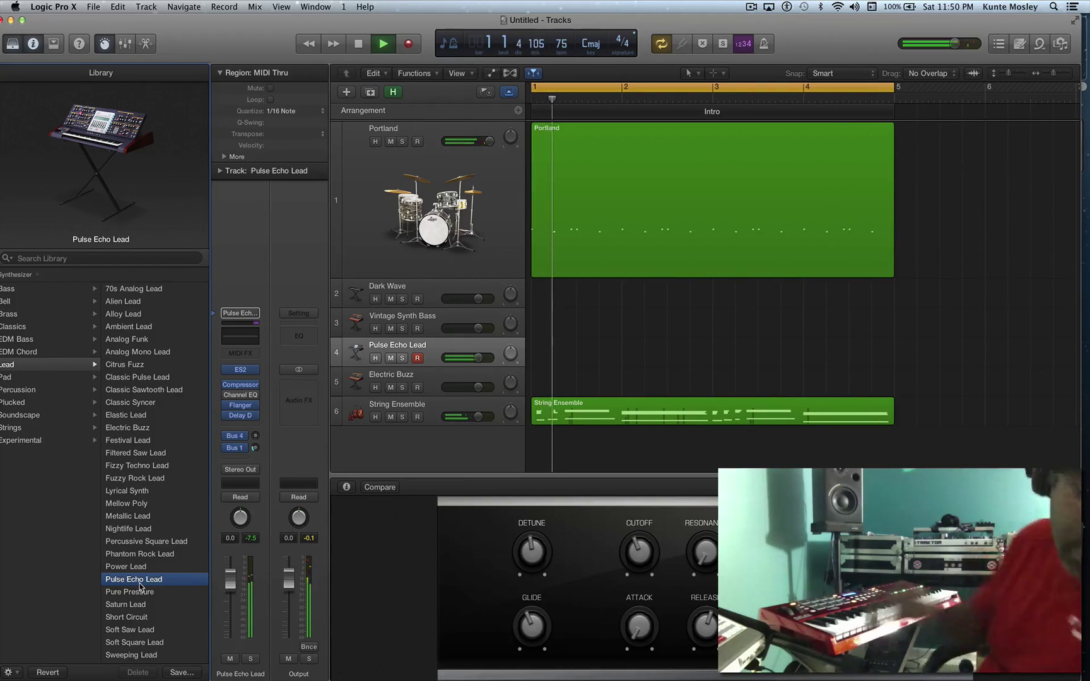
left_click(136, 592)
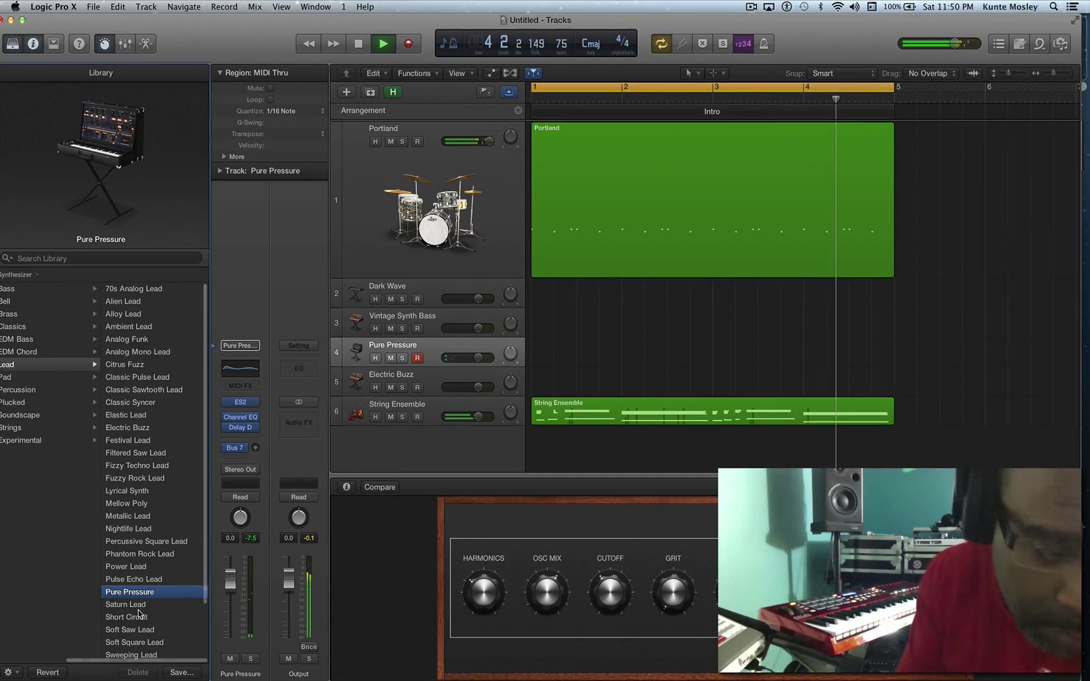
Step: Try synthesizer percussion patches on track 4, including African Mallets and Realistic Marimba, settle on Realistic Vibraphones, and stop playback
double_click(69, 17)
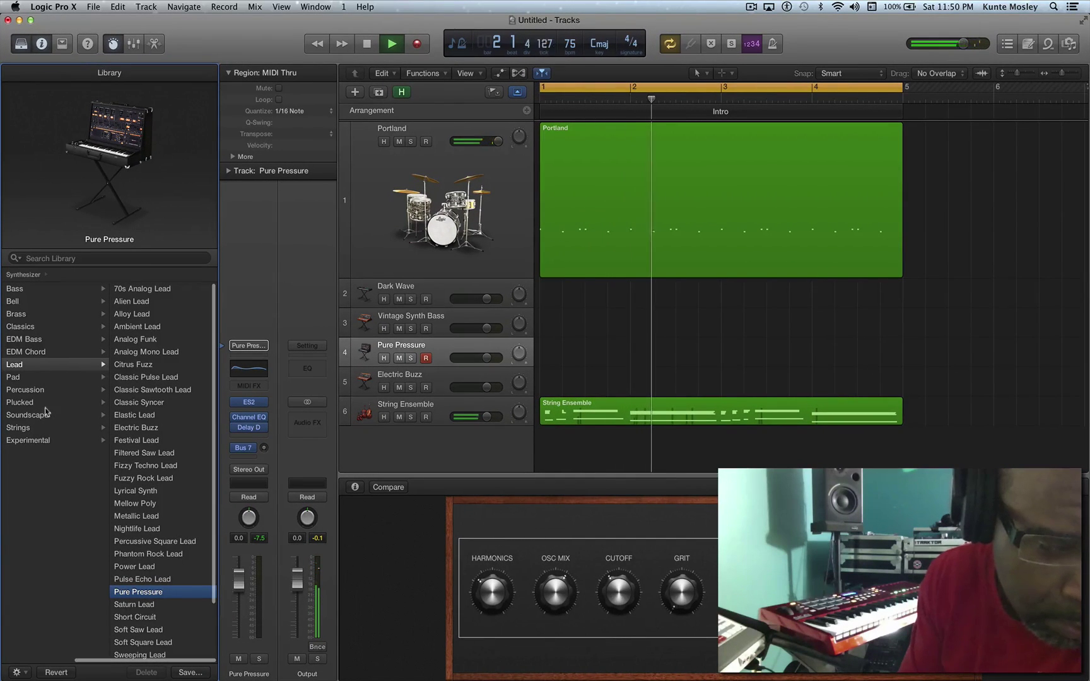
left_click(31, 394)
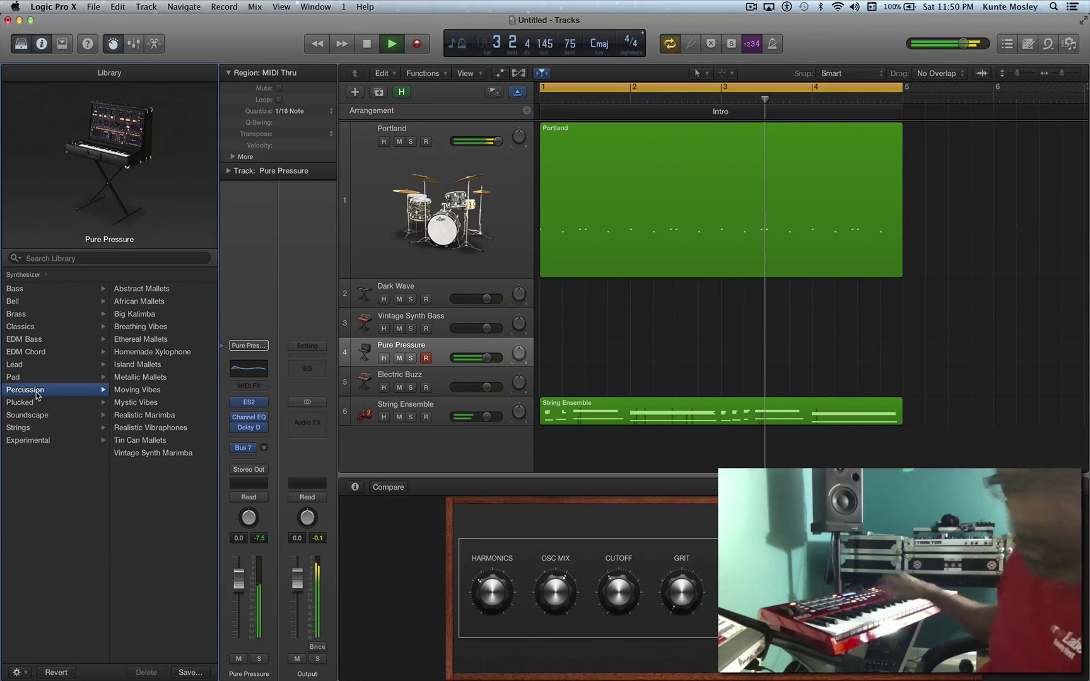
left_click(139, 304)
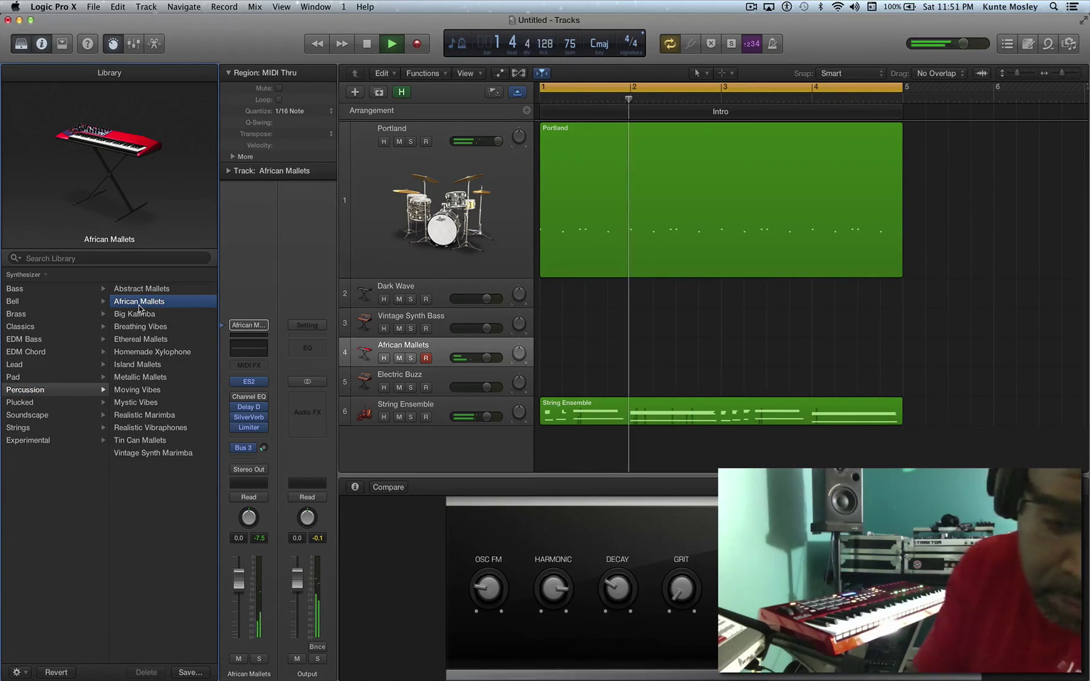
left_click(139, 315)
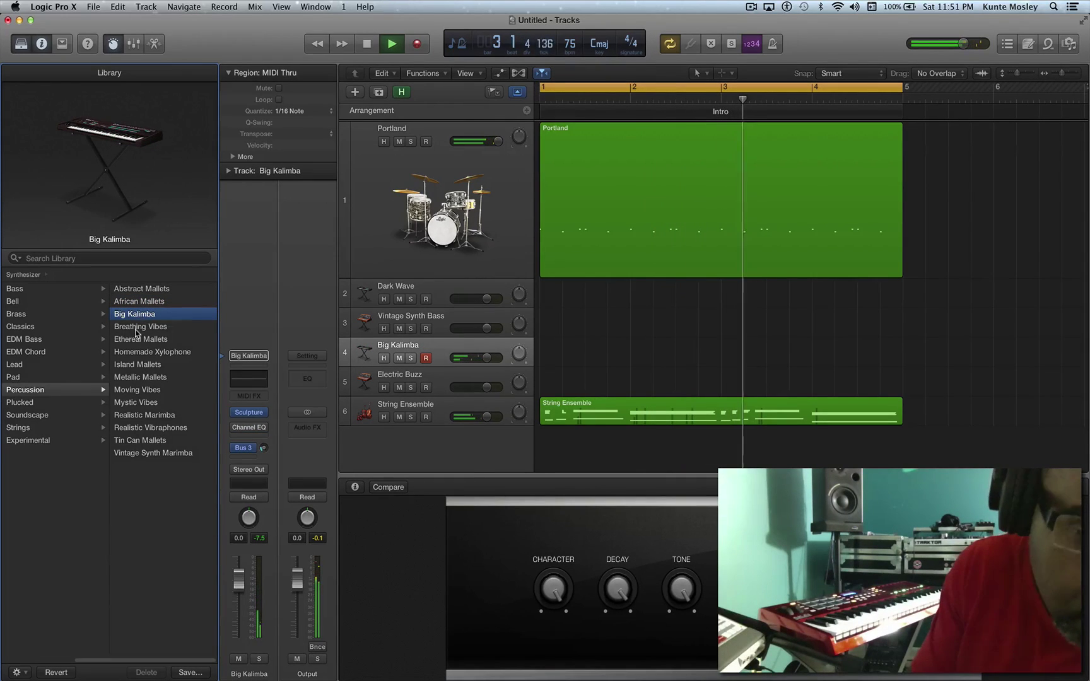
left_click(136, 326)
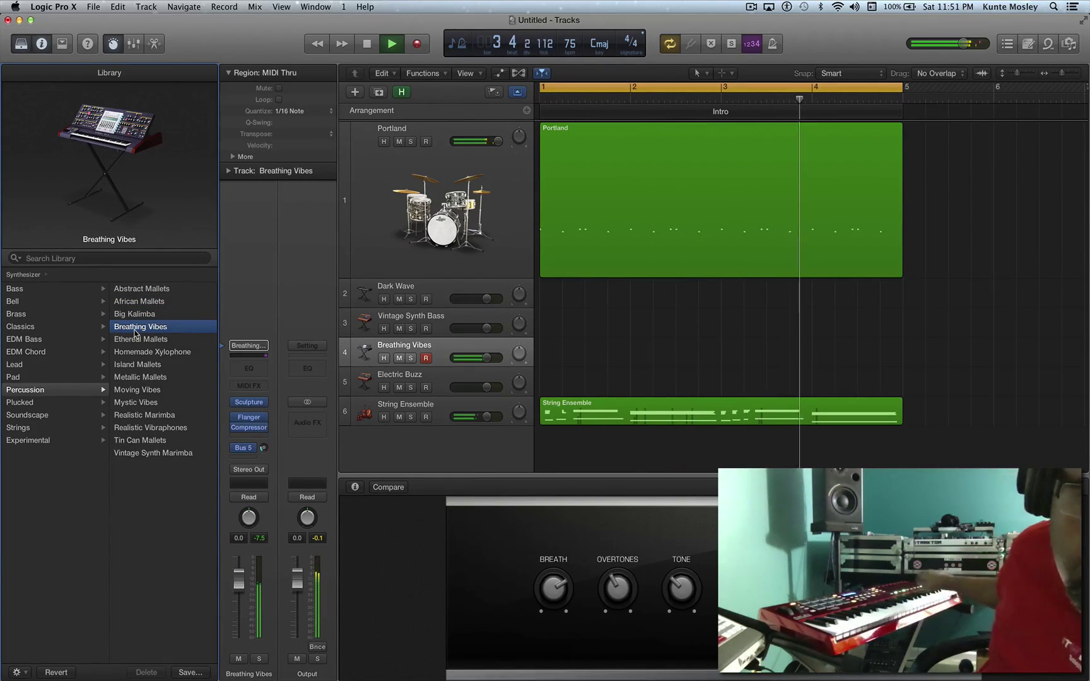
left_click(137, 412)
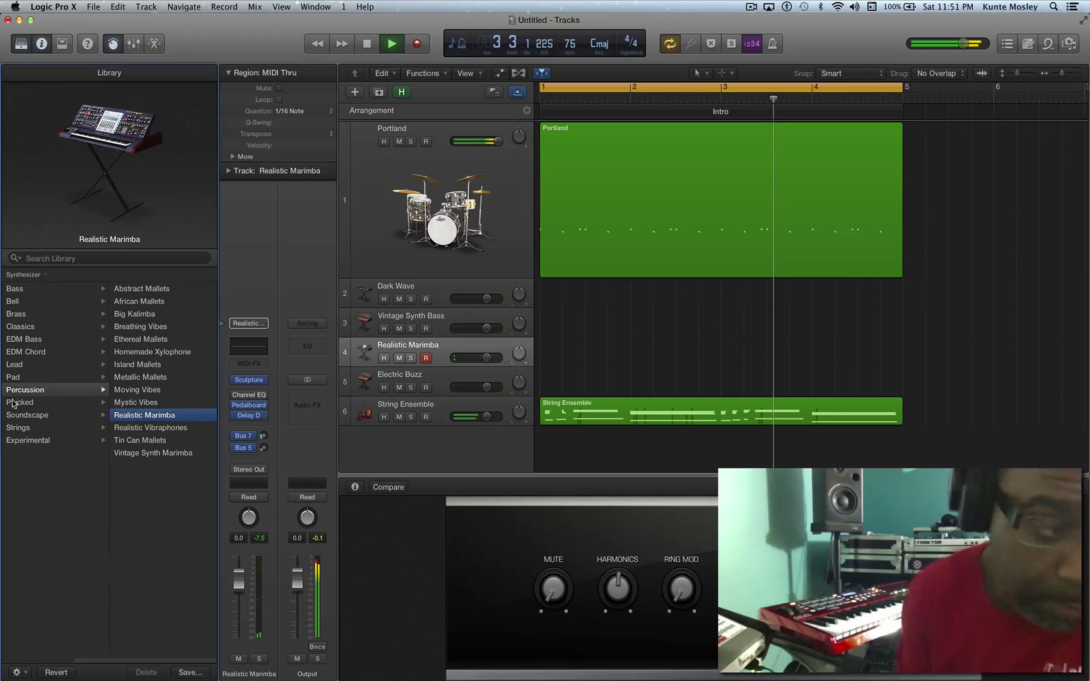
left_click(125, 429)
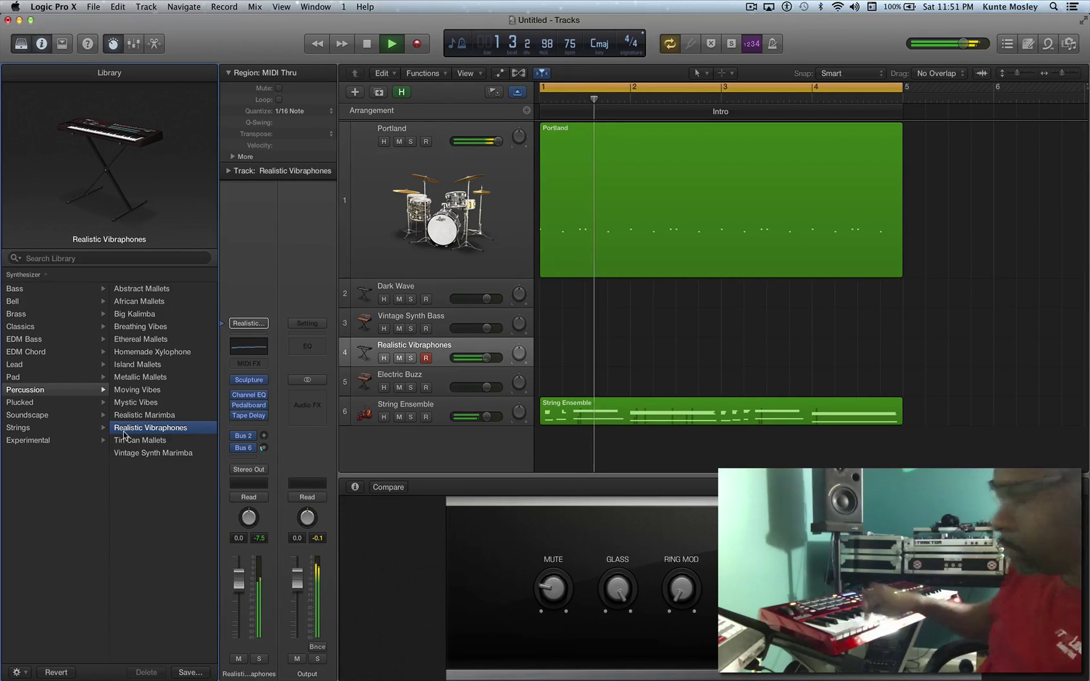
key("space")
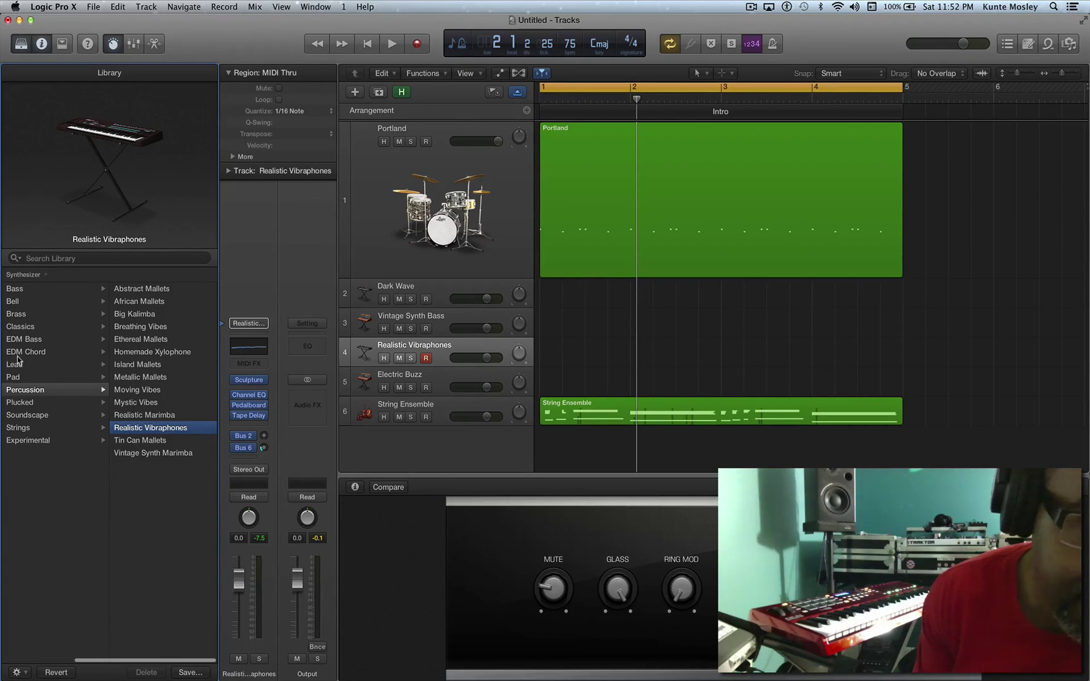
left_click(46, 278)
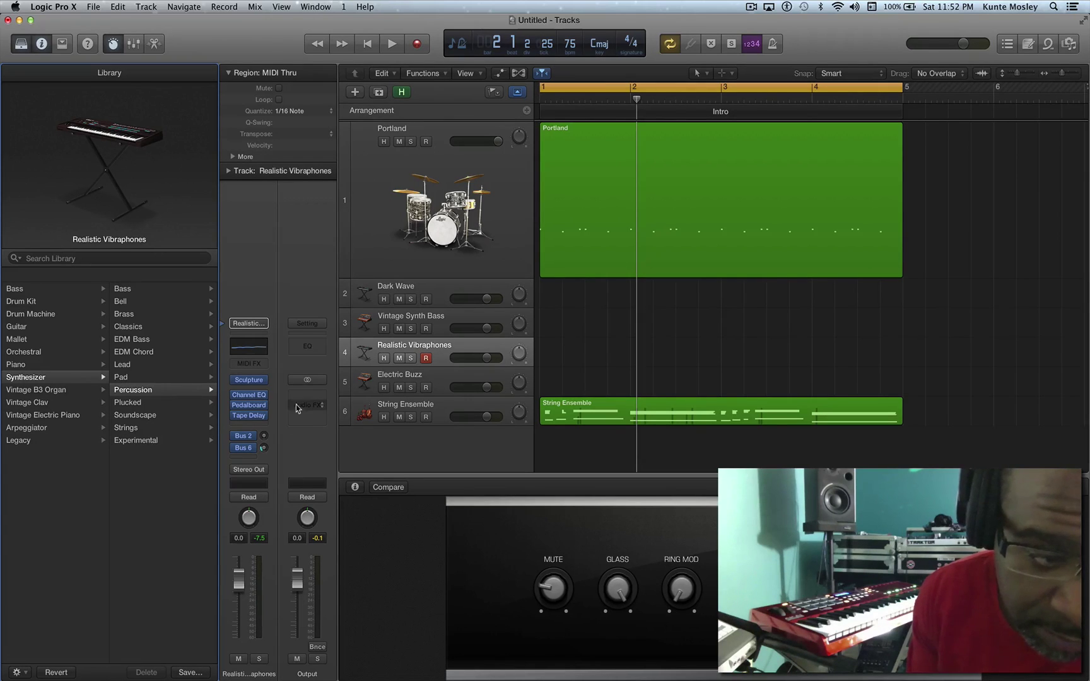
left_click(264, 365)
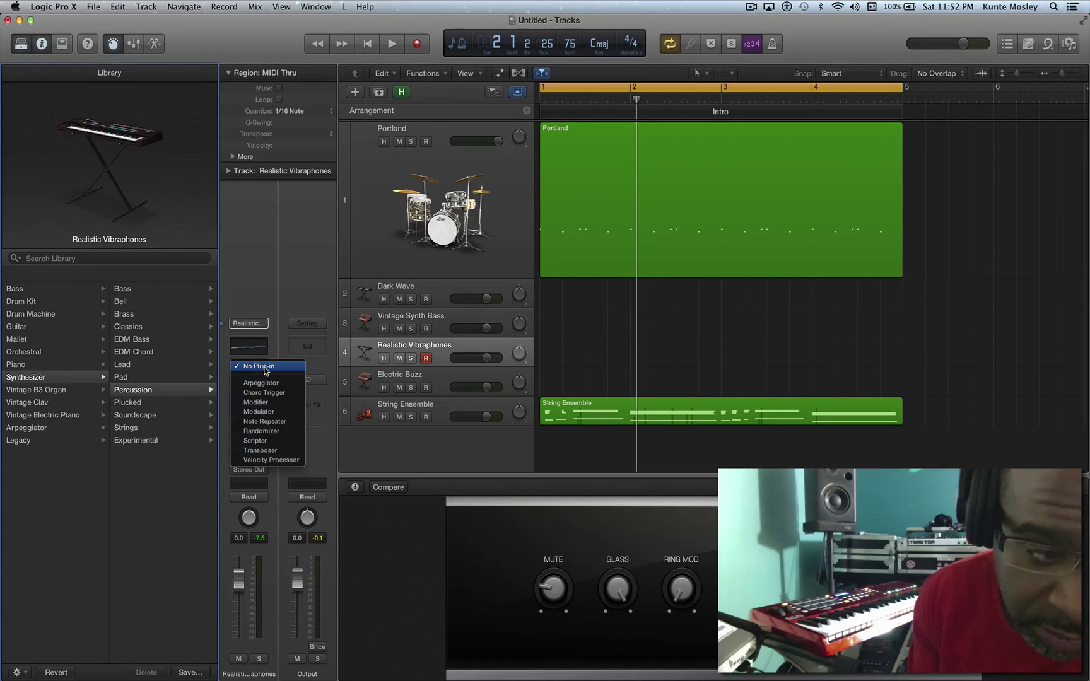
left_click(265, 368)
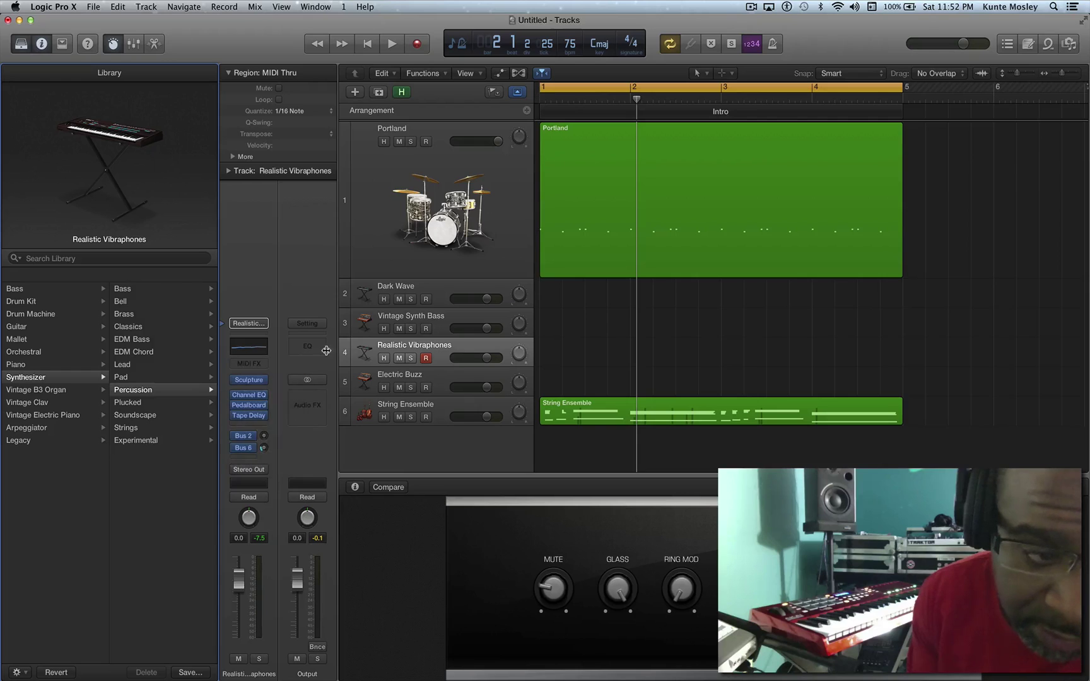
Step: Insert a stereo Compressor as an audio effect on the Output channel strip and close its plug-in window
left_click(321, 406)
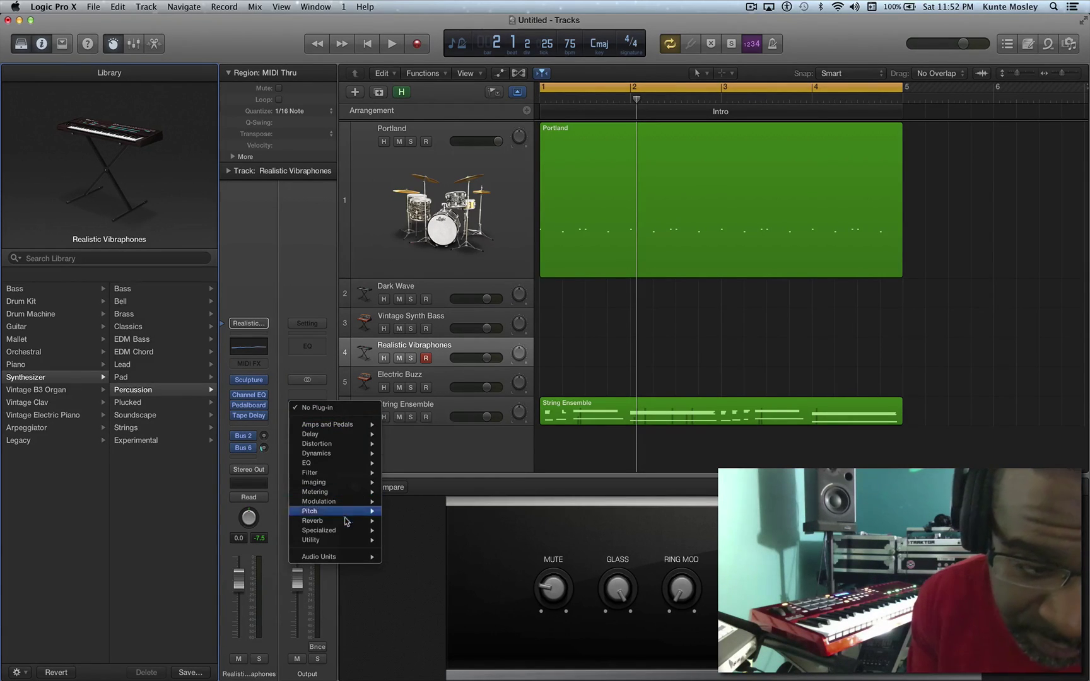
mouse_move(344, 542)
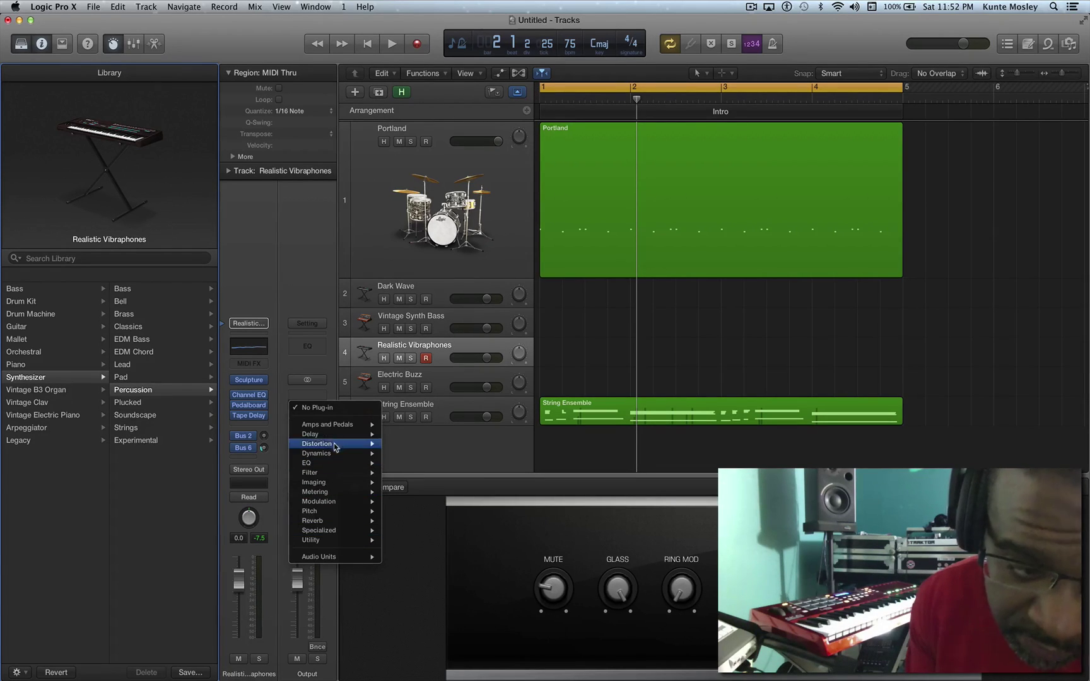
mouse_move(339, 429)
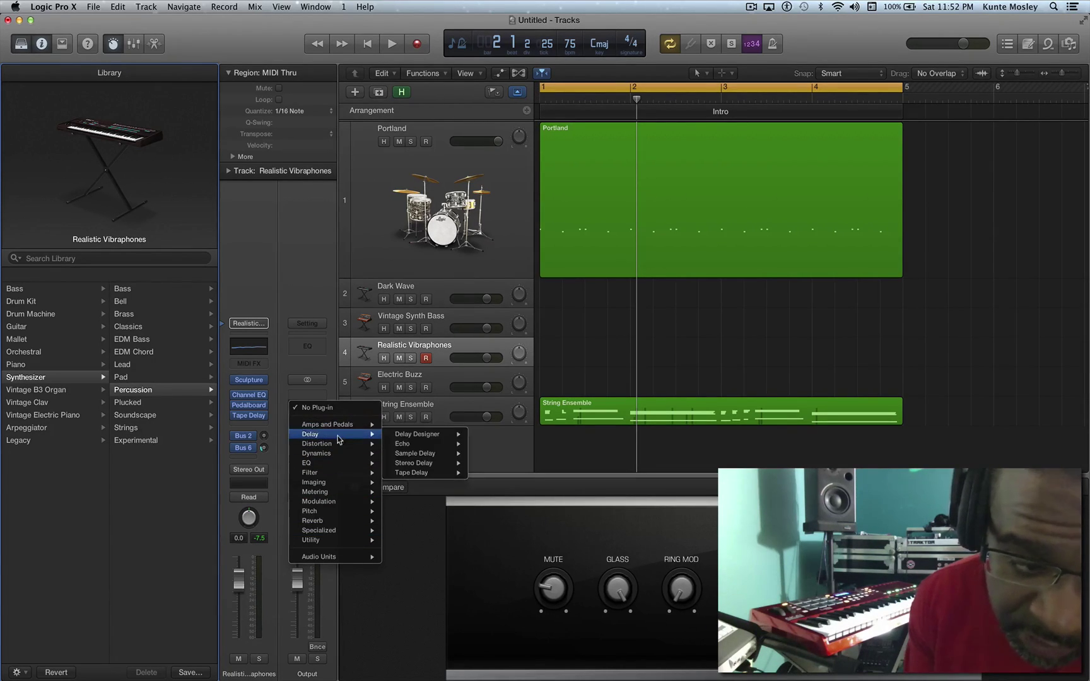
mouse_move(339, 454)
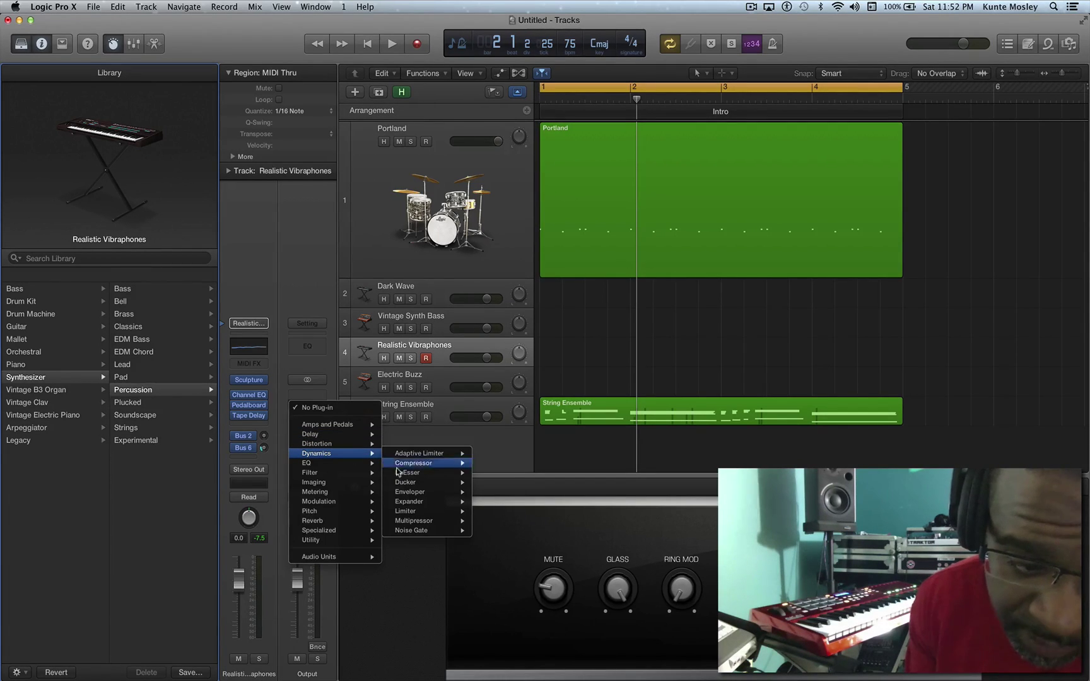
mouse_move(407, 465)
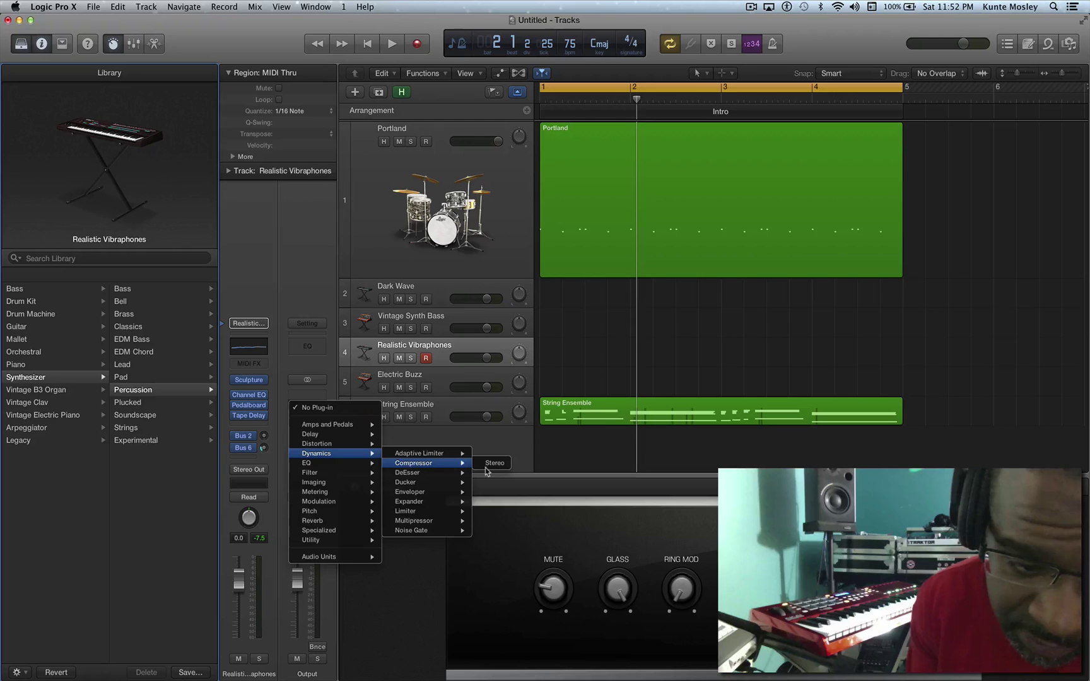
left_click(487, 466)
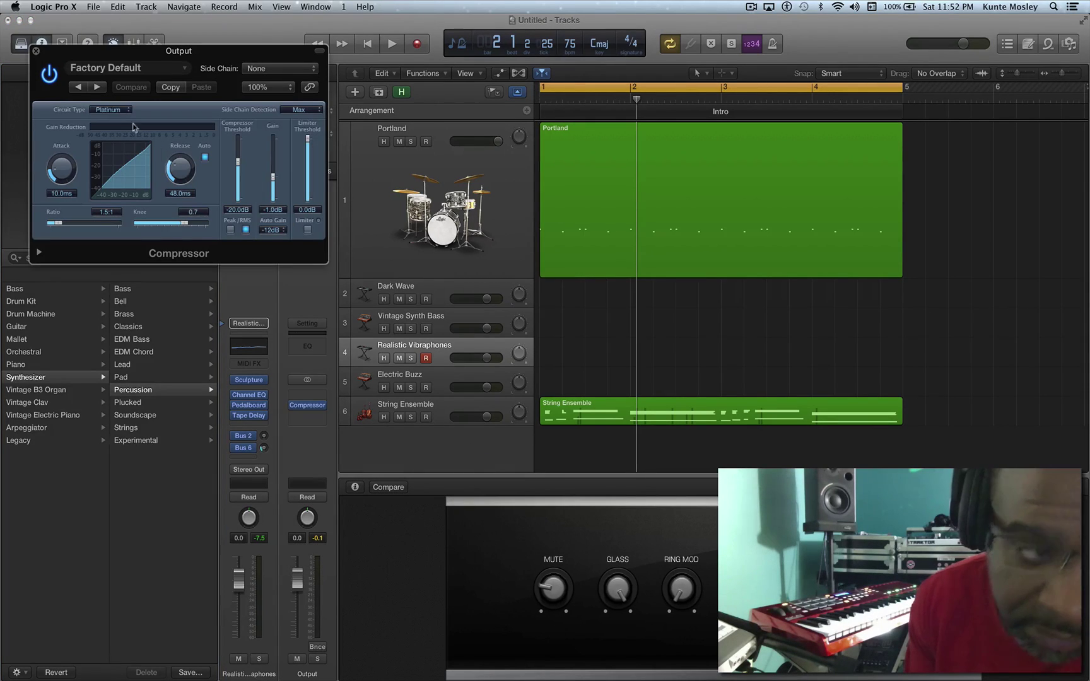
left_click_drag(119, 56, 197, 191)
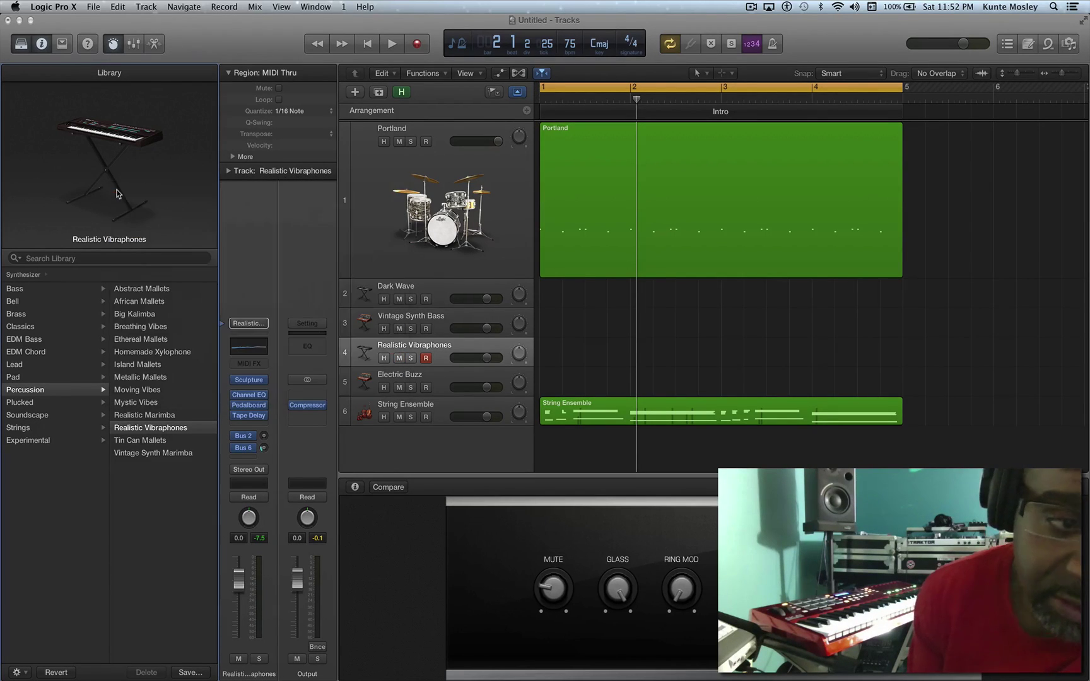
Step: Browse the synthesizer bass patches and refresh the library
left_click(114, 188)
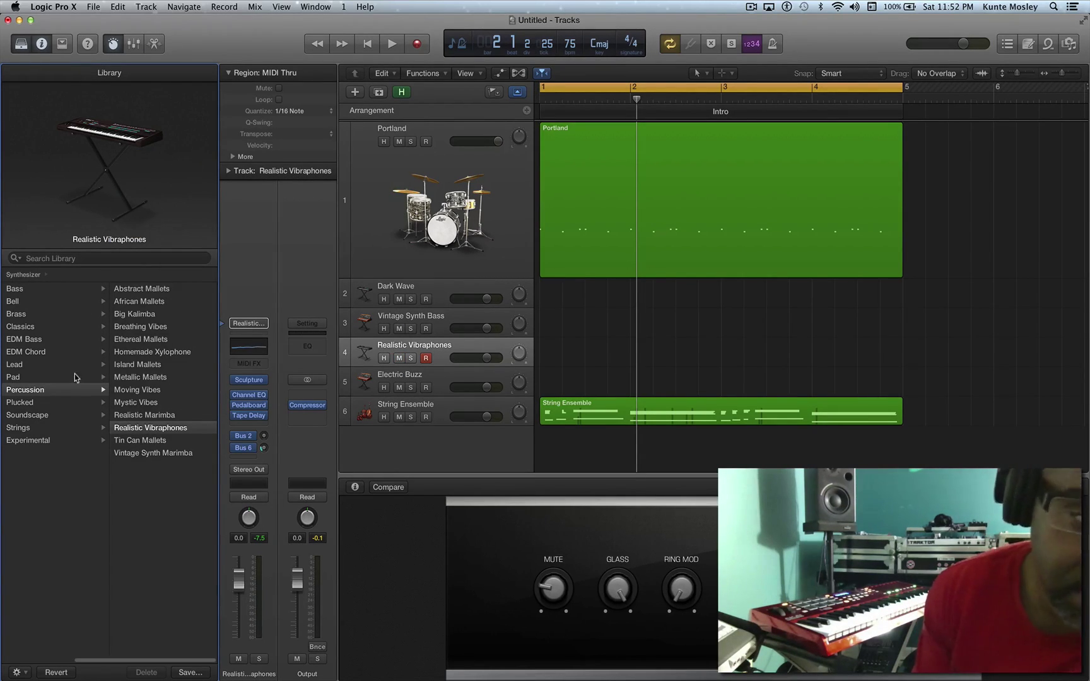
left_click(10, 290)
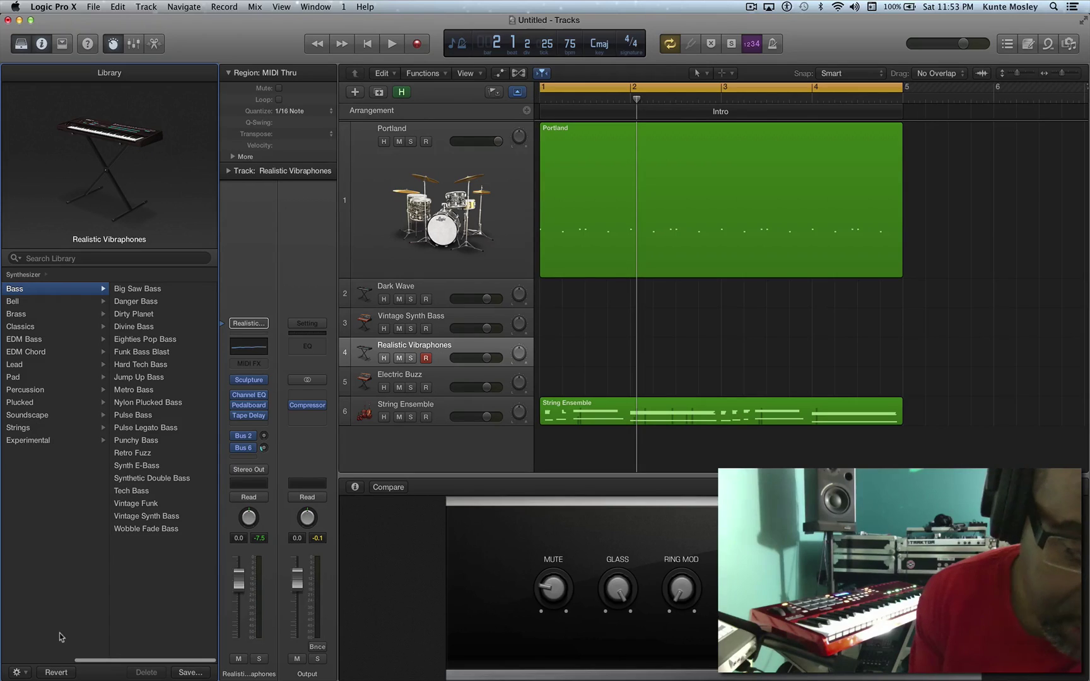
left_click(20, 673)
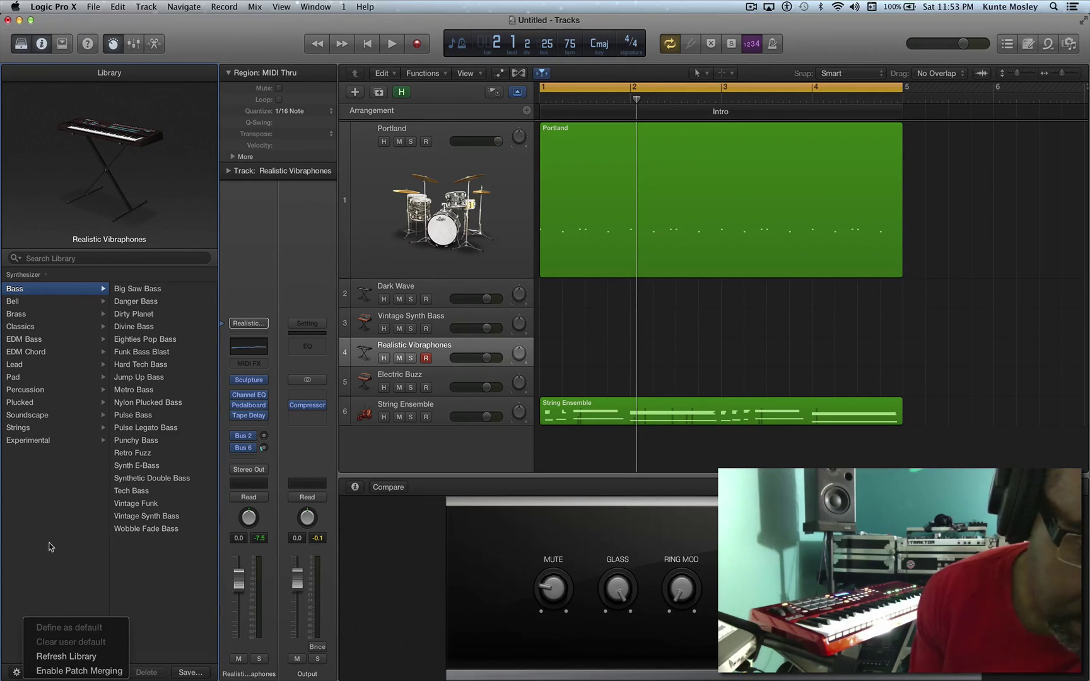
left_click(66, 656)
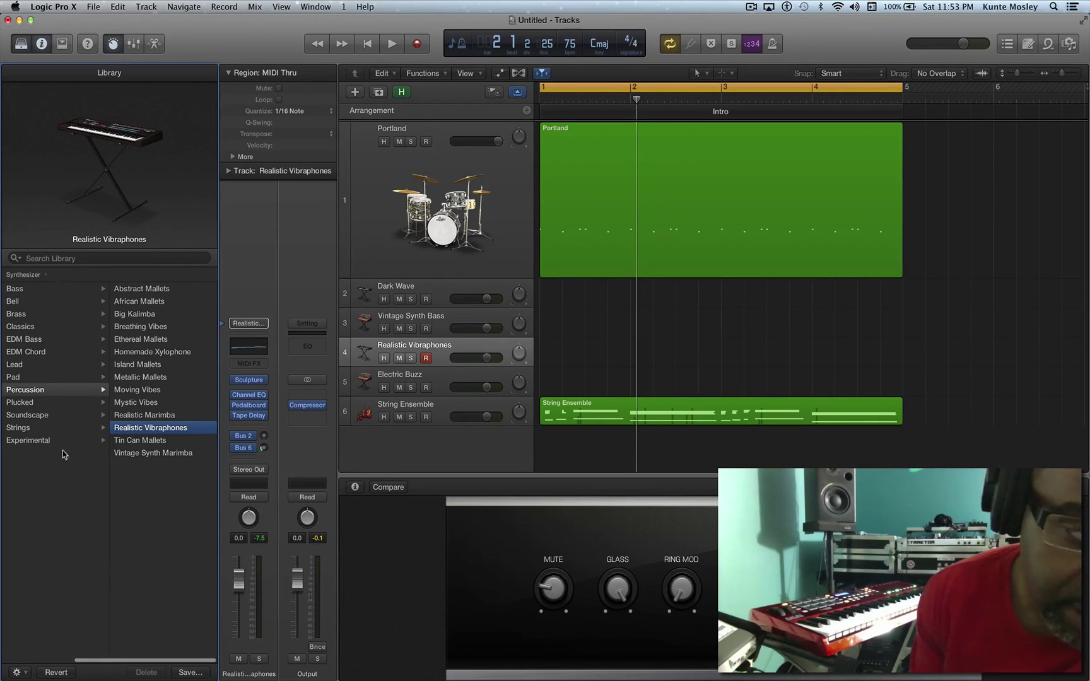
Step: Return the library to its top-level instrument categories and switch to the Dark Wave track to try its sound
left_click(43, 277)
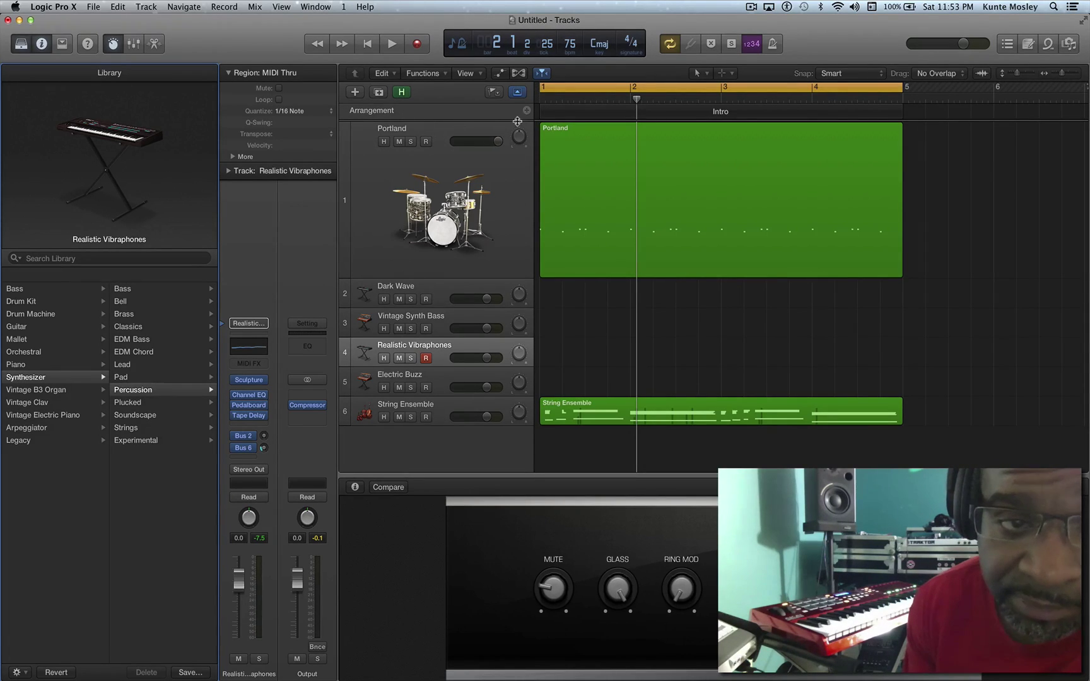
left_click(426, 288)
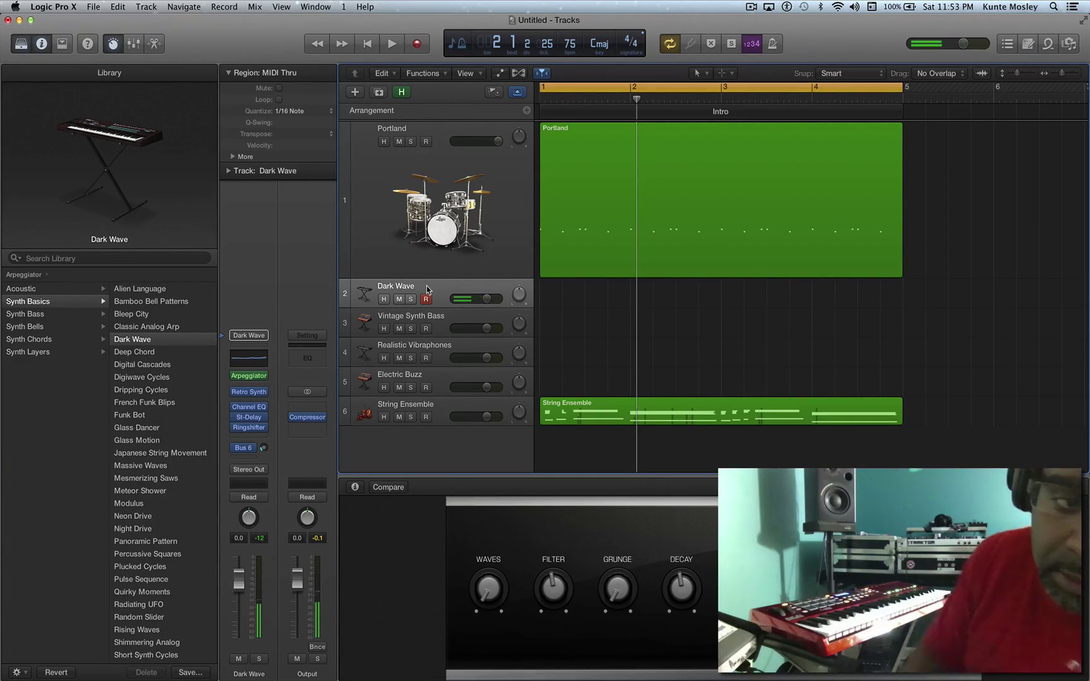
Step: Switch through the Vintage Synth Bass, Realistic Vibraphones, Electric Buzz and String Ensemble tracks to hear each sound
left_click(434, 329)
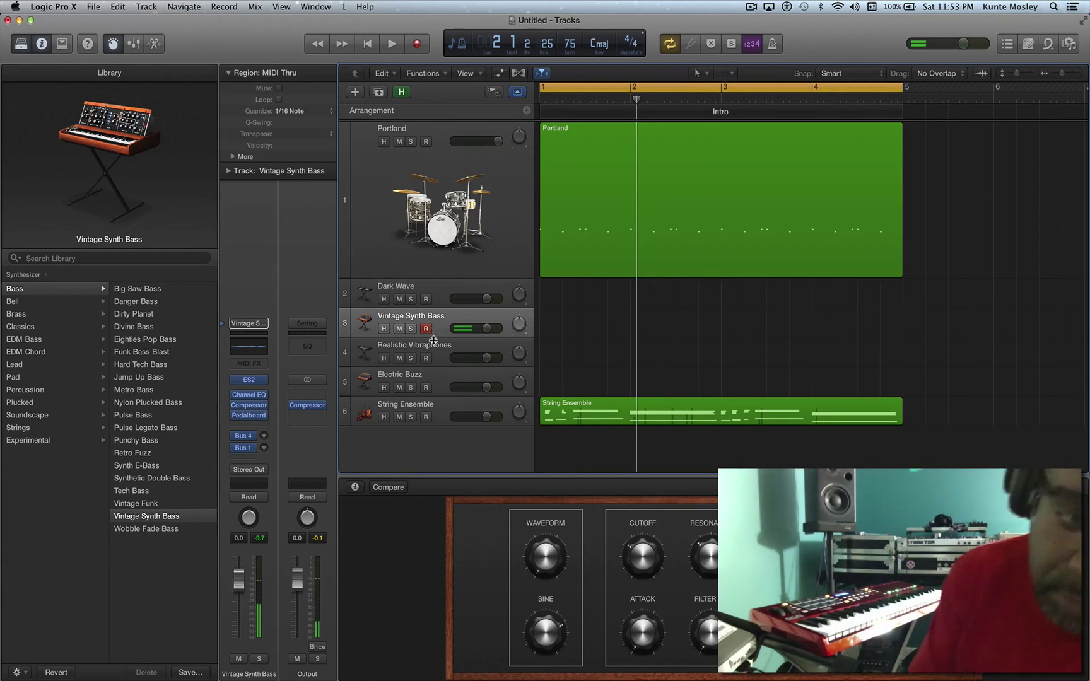
left_click(434, 358)
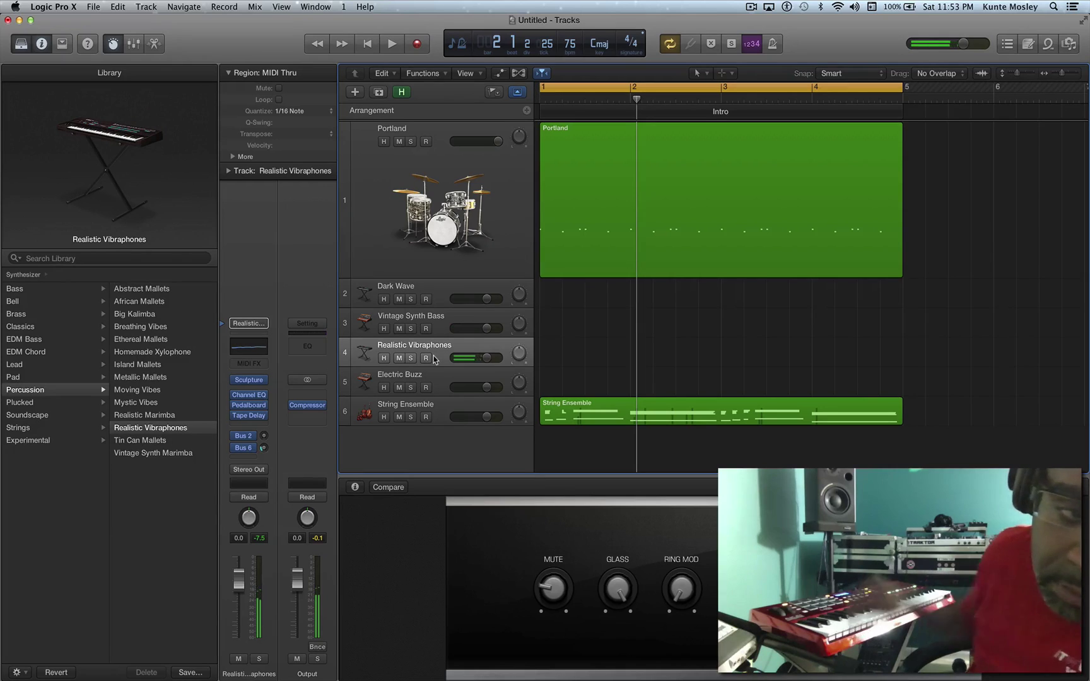
left_click(440, 390)
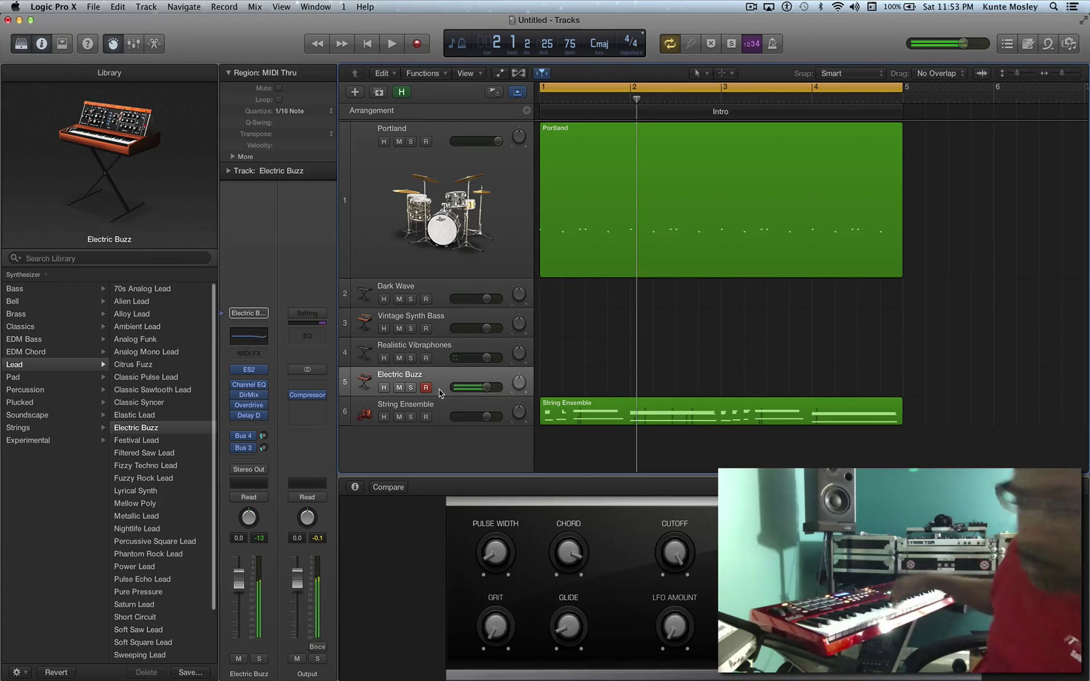
left_click(430, 419)
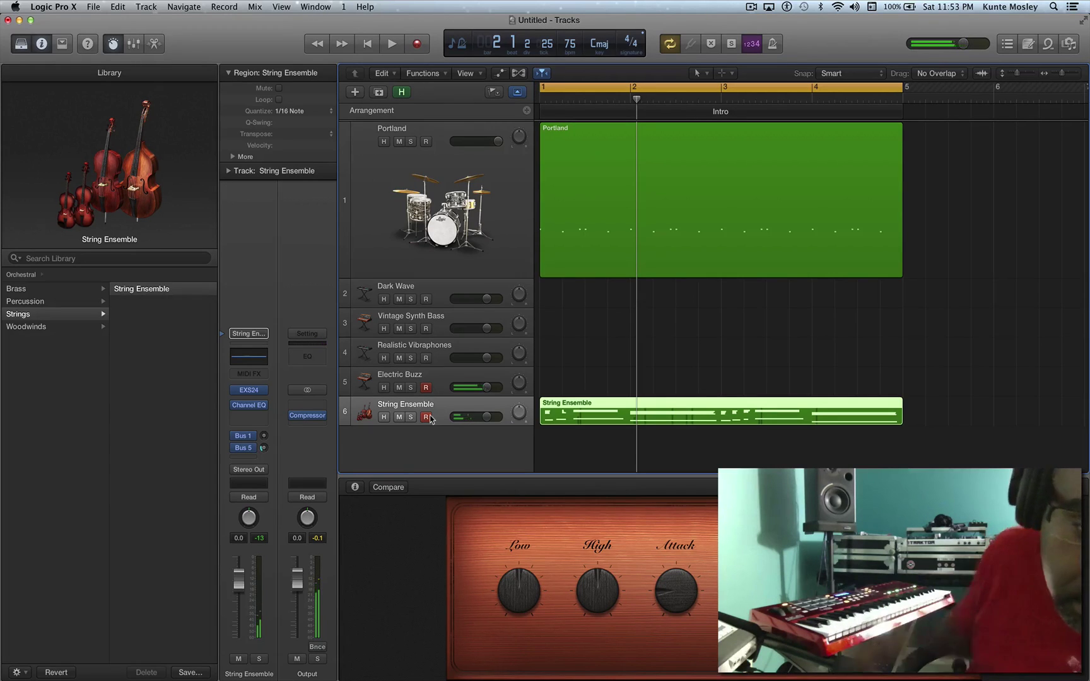
Step: Try the orchestral woodwind patches Flutes and Saxophone on track 6
left_click(32, 327)
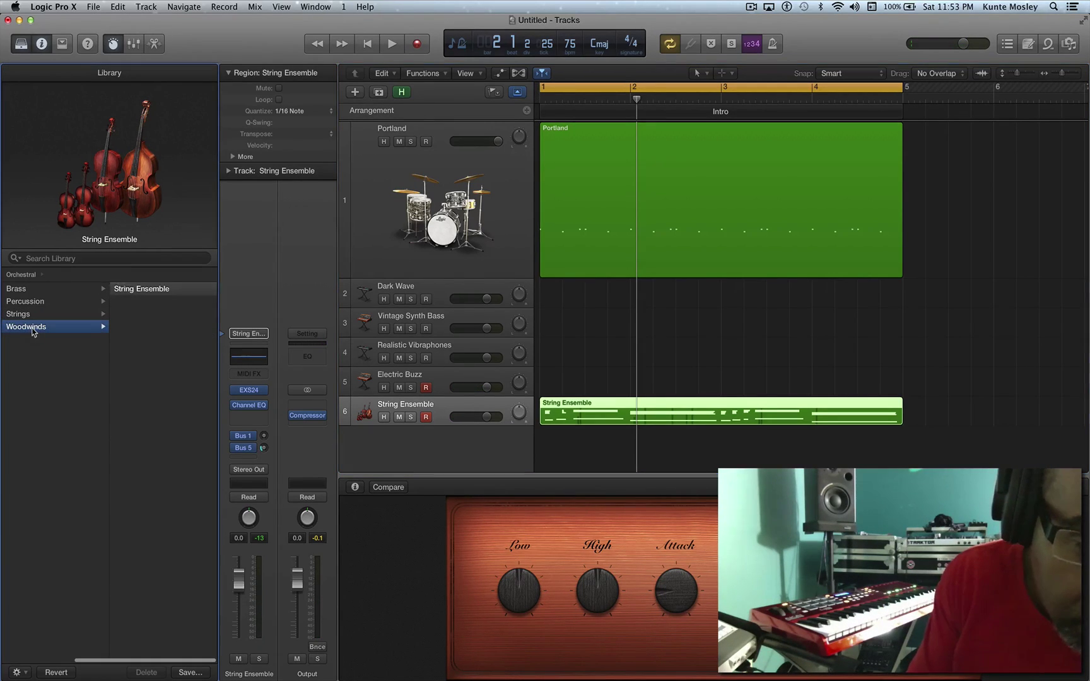
left_click(124, 289)
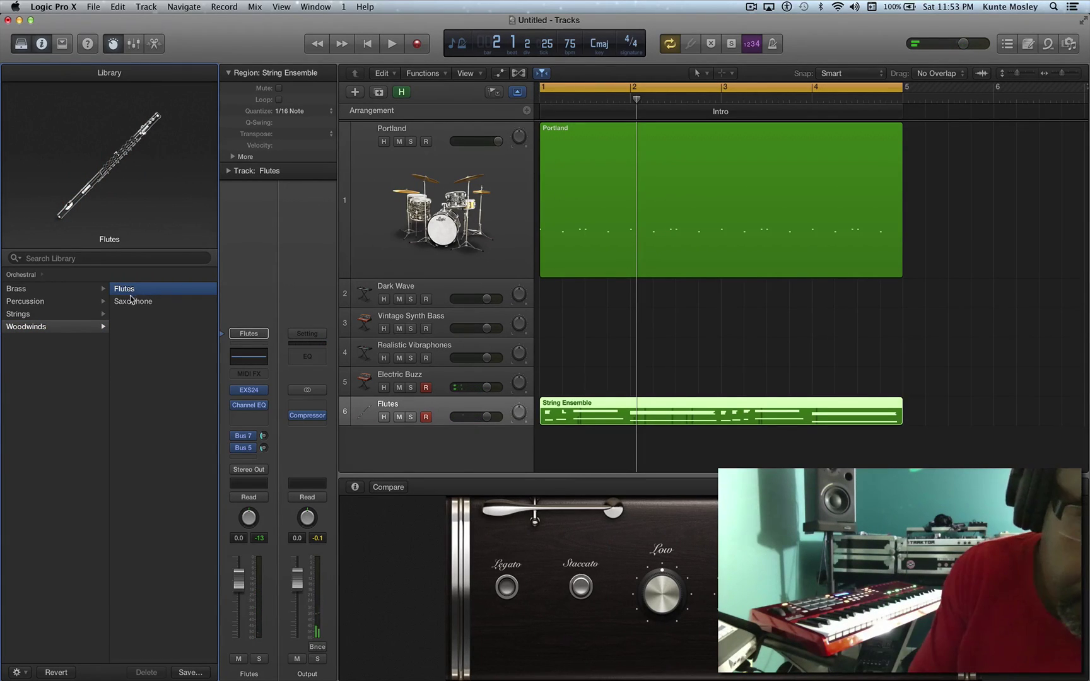
left_click(130, 302)
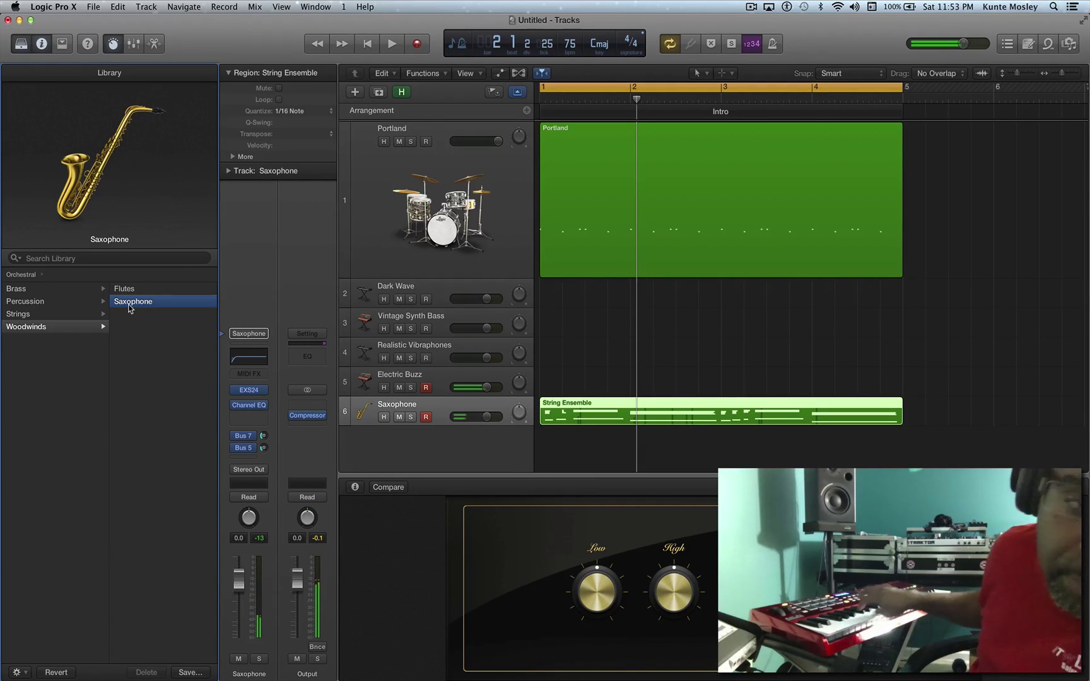
left_click(439, 421)
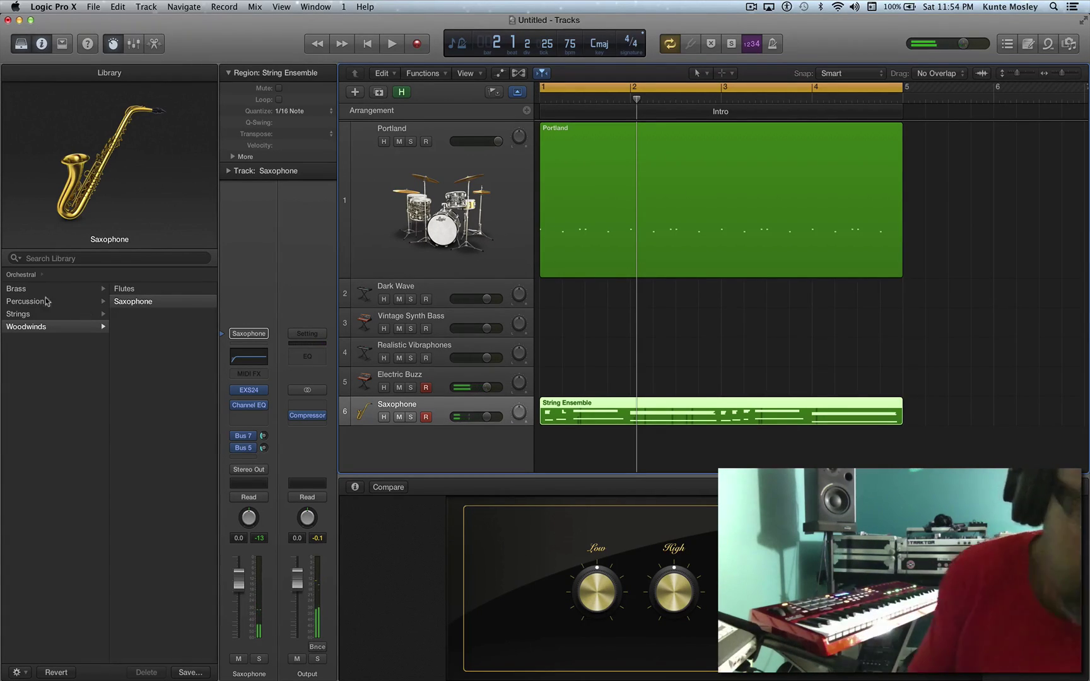
Step: Browse the orchestral percussion and brass categories and load the Full Brass patch on track 6
left_click(23, 301)
left_click(19, 289)
left_click(143, 294)
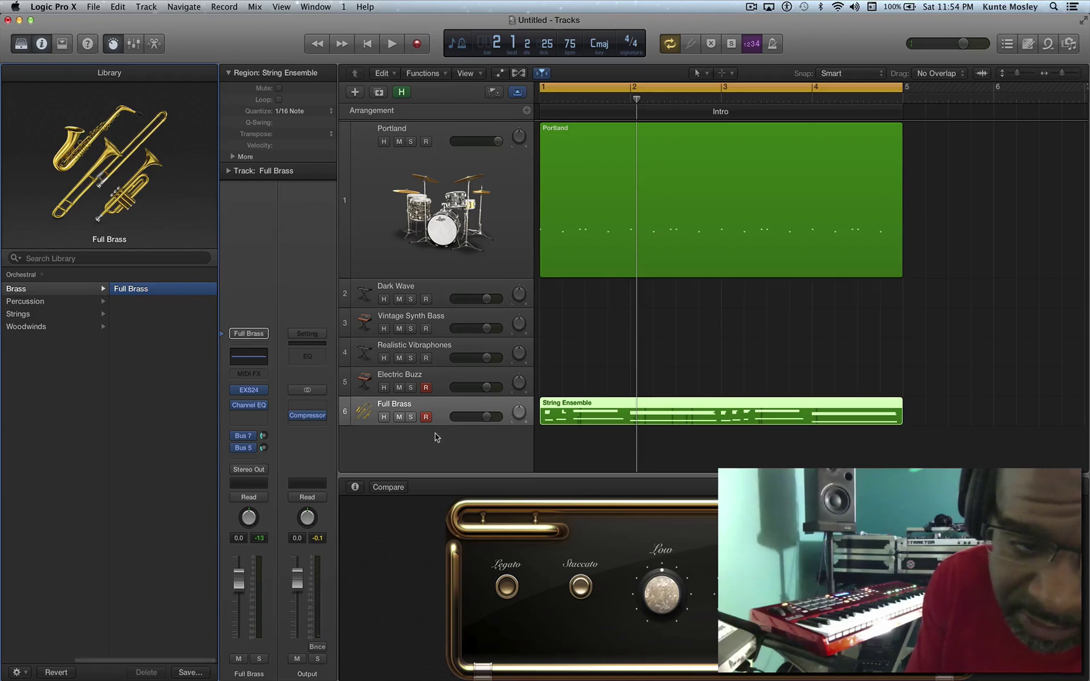
left_click(304, 558)
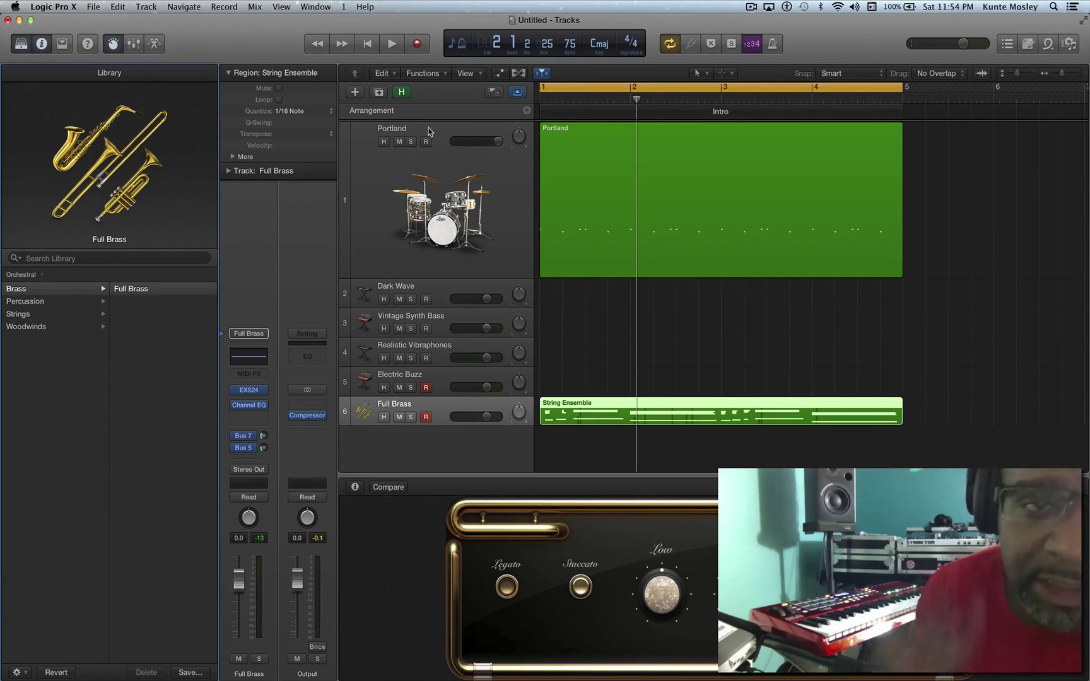
left_click(750, 6)
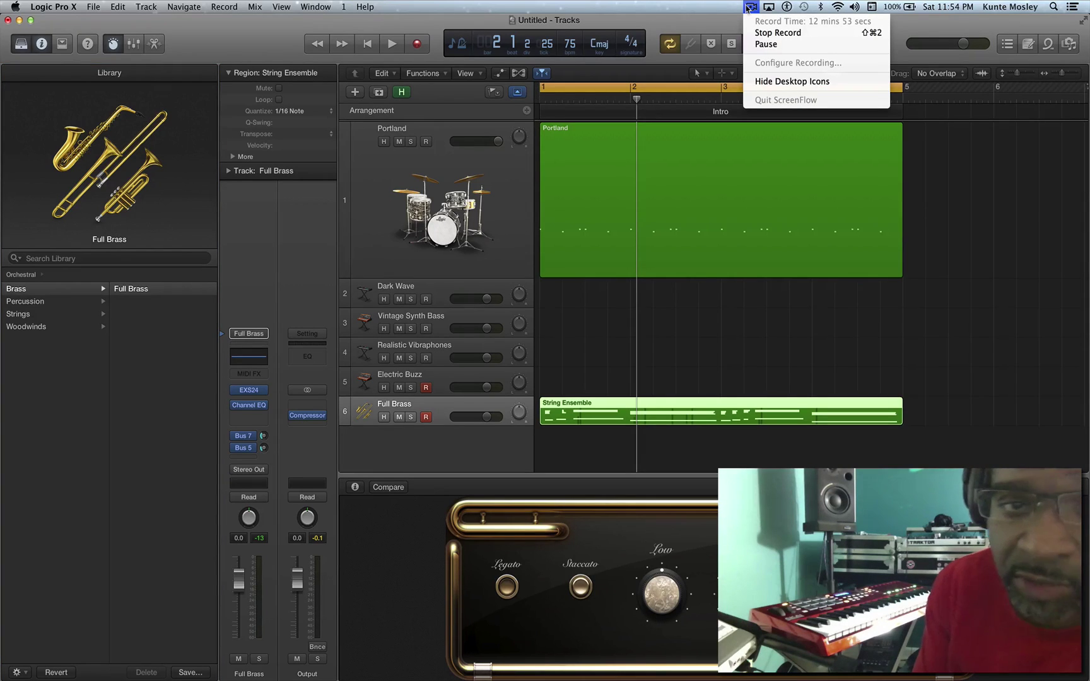